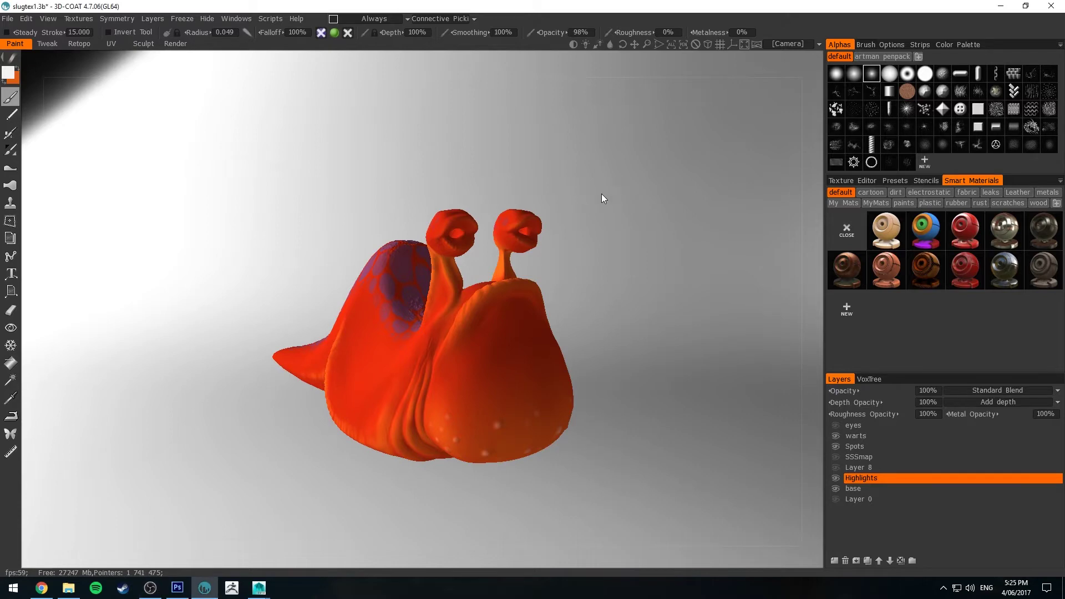
Step: Examine the painted slug model from several angles and distances
mouse_move(601, 194)
middle_down()
mouse_move(600, 215)
mouse_move(614, 205)
mouse_move(588, 200)
middle_up()
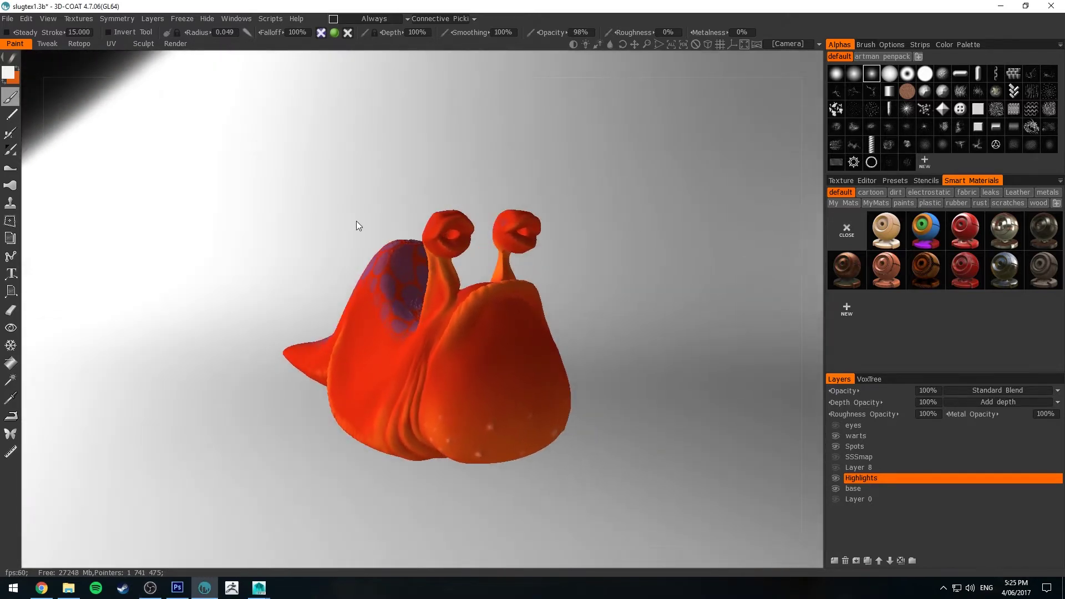
mouse_move(629, 253)
middle_down()
mouse_move(585, 276)
mouse_move(604, 240)
mouse_move(579, 237)
mouse_move(609, 255)
mouse_move(572, 303)
mouse_move(621, 298)
mouse_move(635, 272)
mouse_move(622, 261)
middle_up()
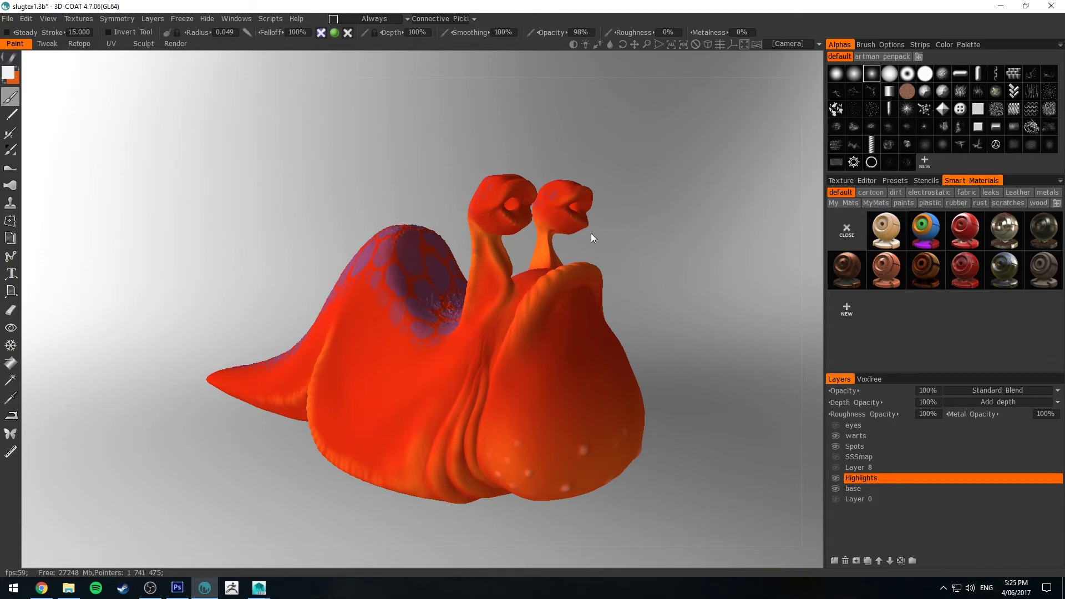
mouse_move(592, 238)
middle_down()
mouse_move(639, 285)
mouse_move(624, 308)
mouse_move(631, 328)
mouse_move(651, 300)
mouse_move(701, 350)
mouse_move(714, 328)
mouse_move(701, 309)
mouse_move(801, 283)
mouse_move(309, 357)
mouse_move(626, 325)
mouse_move(566, 309)
middle_up()
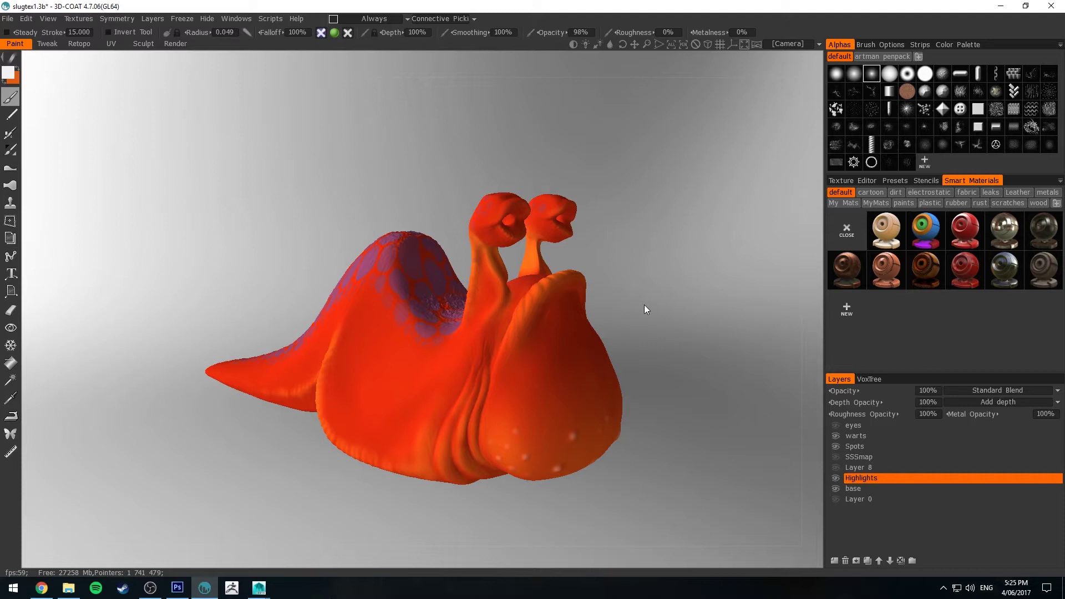
drag(644, 305, 630, 285)
middle_drag(630, 285, 638, 270)
right_drag(638, 270, 674, 300)
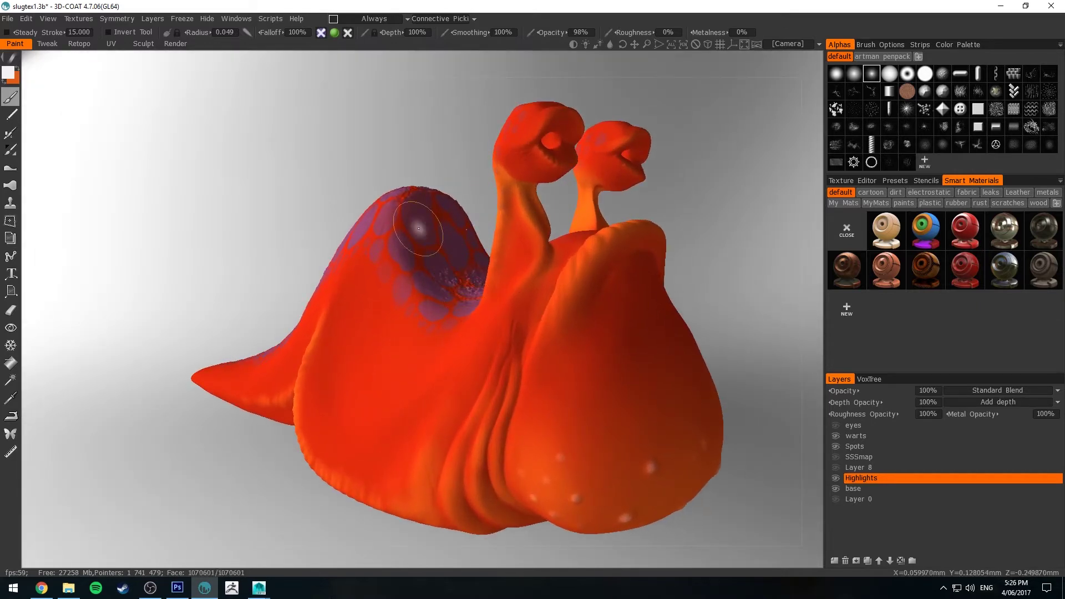
right_drag(722, 295, 714, 281)
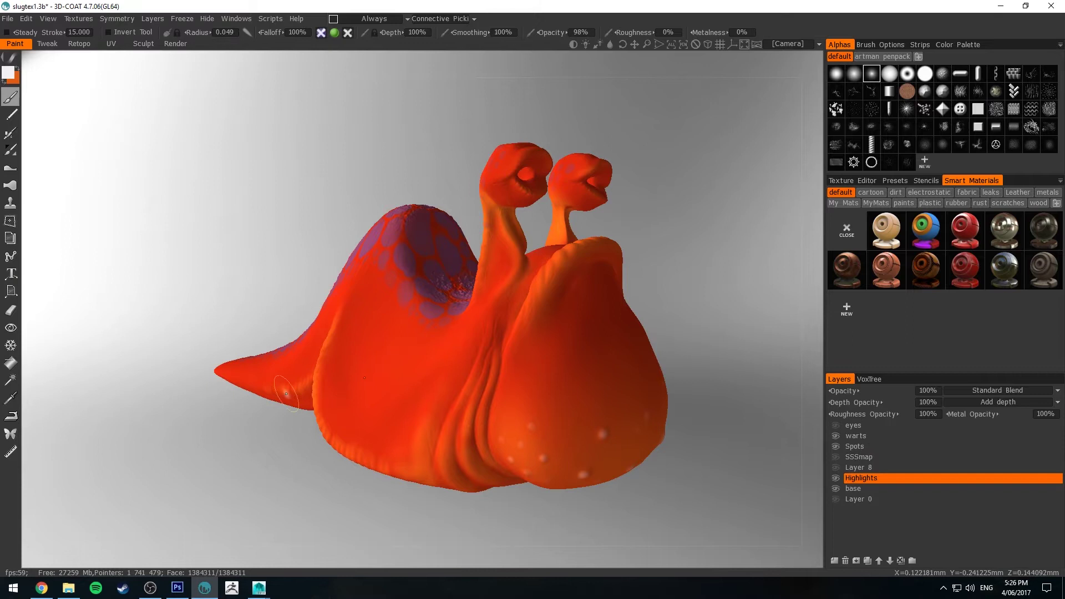
Step: Toggle the visibility of the base, Spots and Highlights layers to compare their paint, leaving the base layer hidden
click(835, 488)
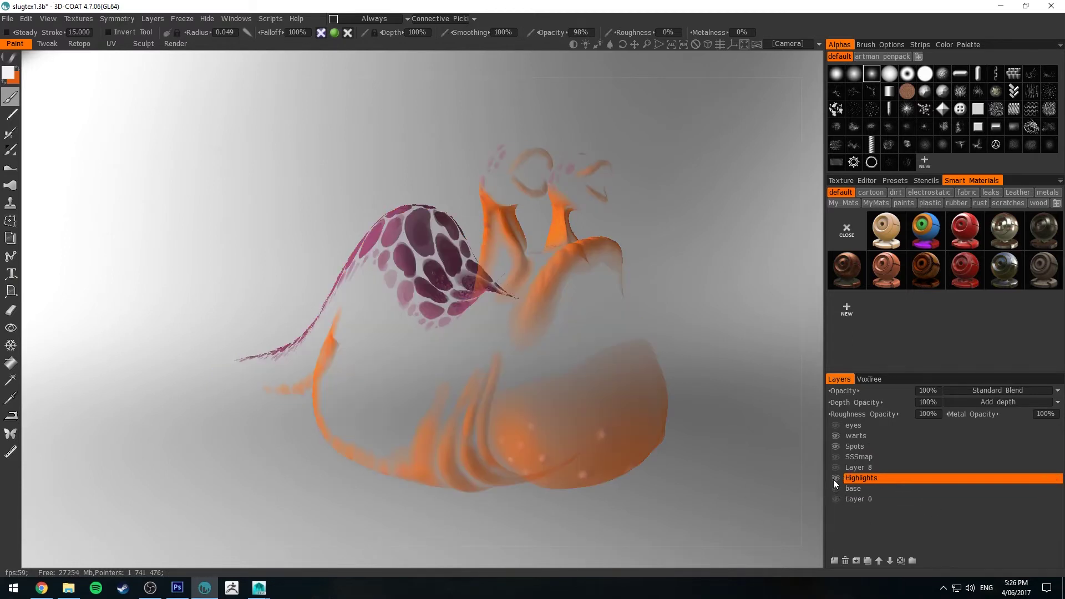
click(835, 481)
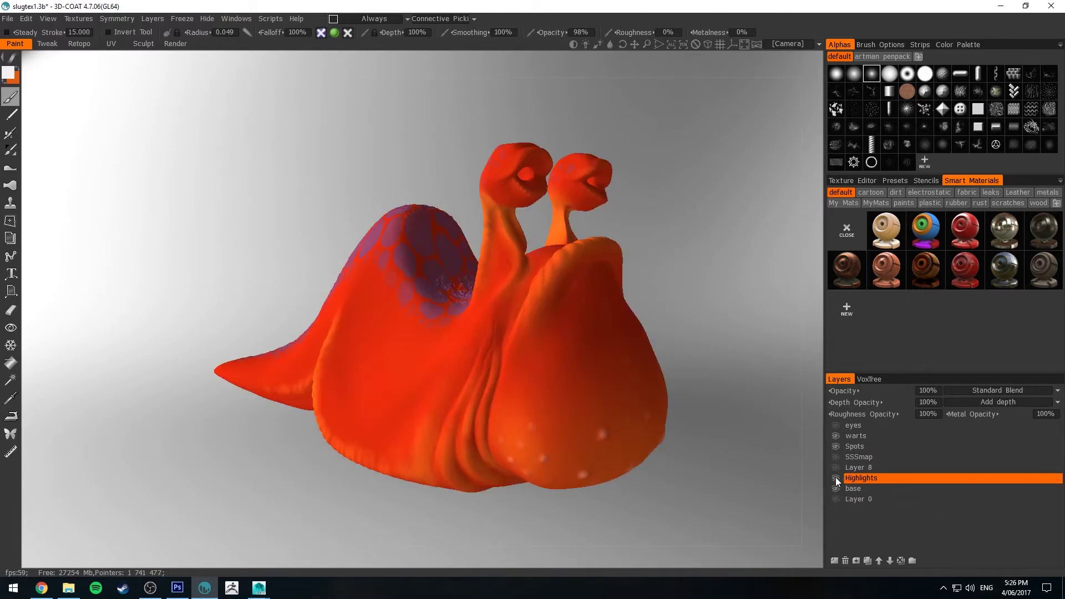
click(835, 446)
click(836, 447)
click(835, 478)
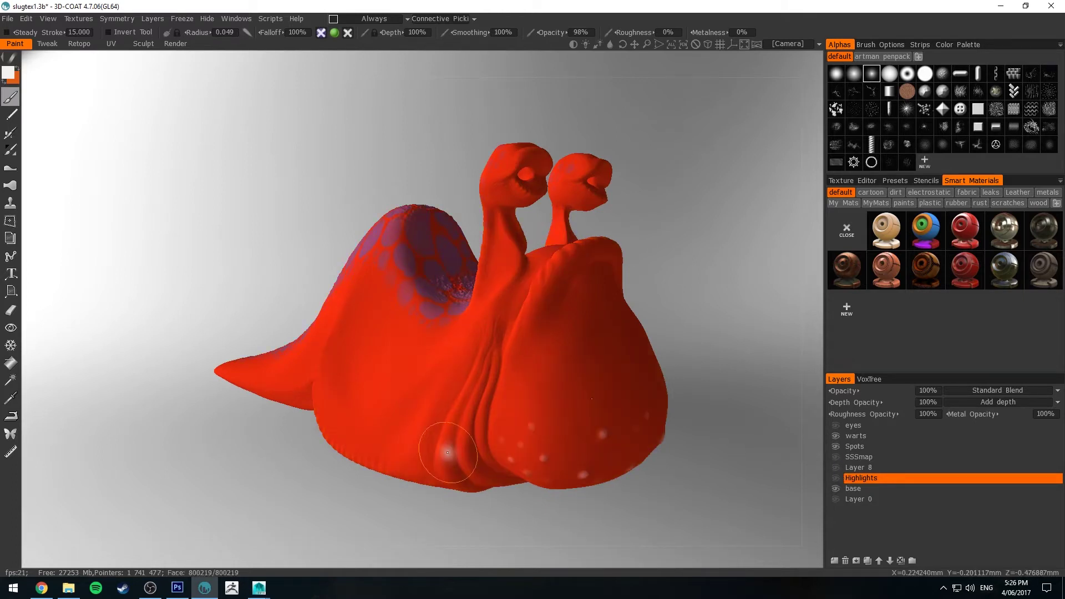
click(836, 478)
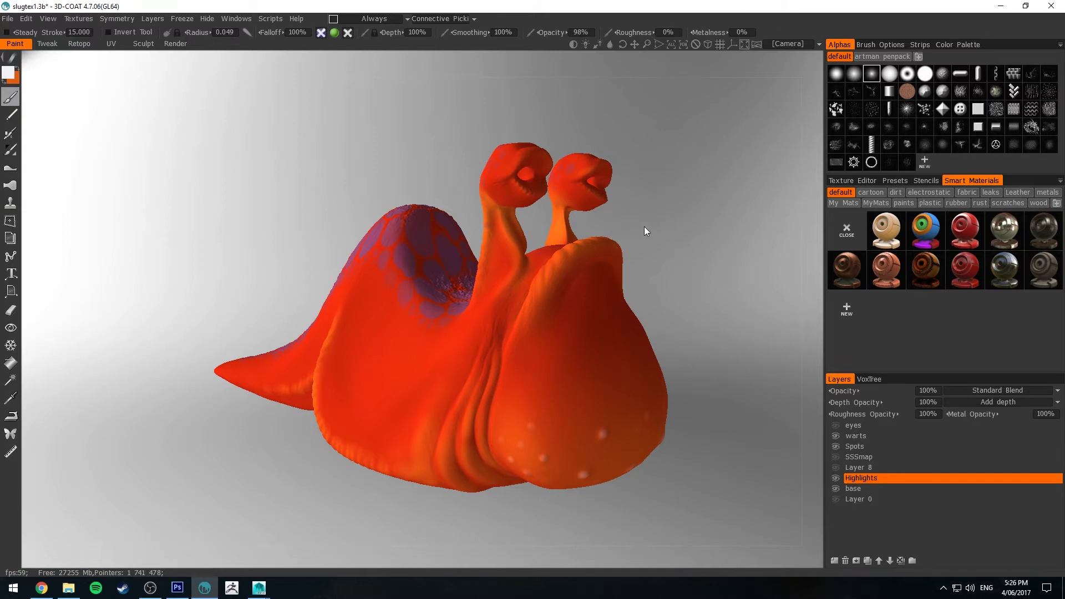
drag(644, 227, 668, 301)
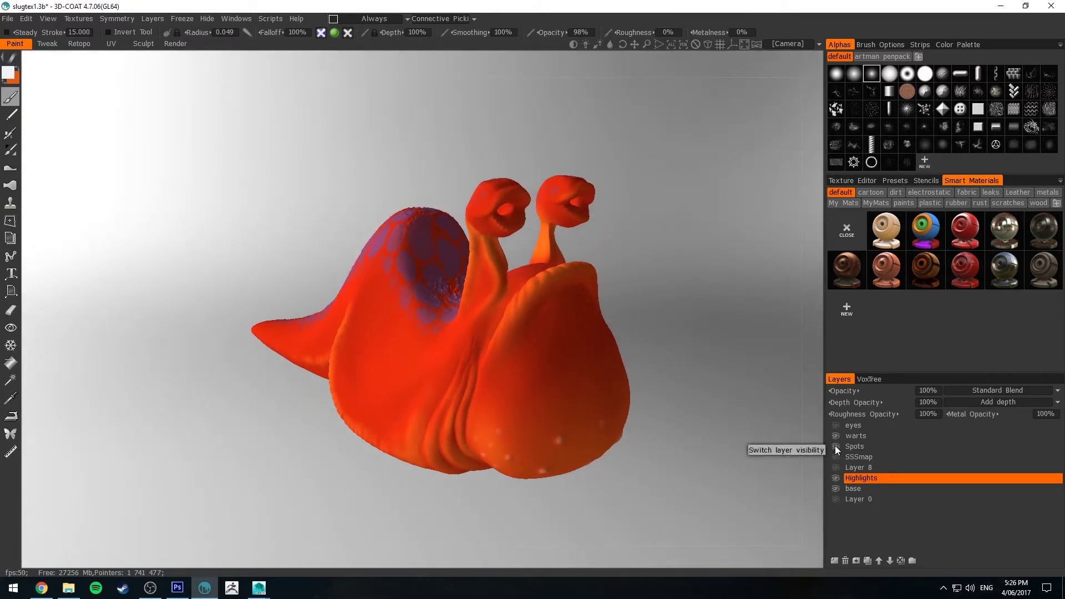
click(836, 488)
Step: Switch to Photoshop, display only the Alpha 1 channel of sss_mid_Diffuse.tga, and close sss_spots_Diffuse.tga
click(177, 587)
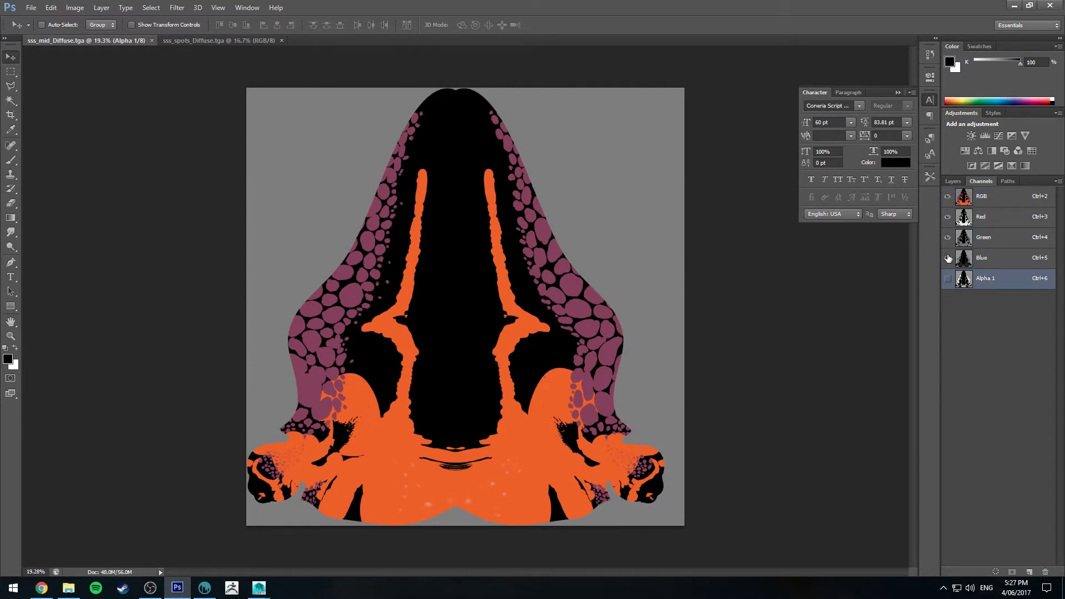
click(959, 279)
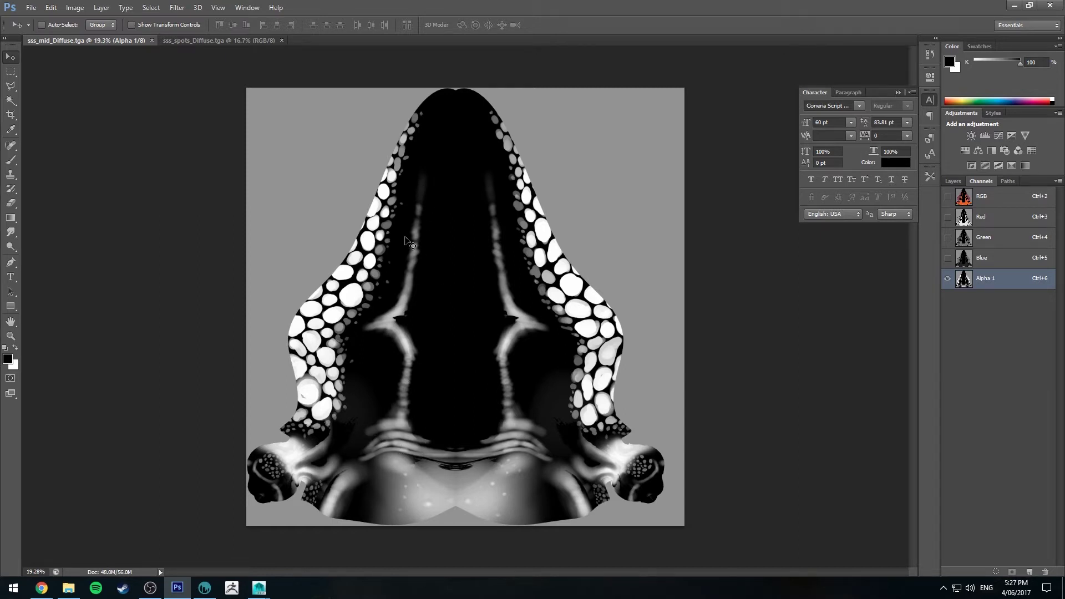
click(252, 44)
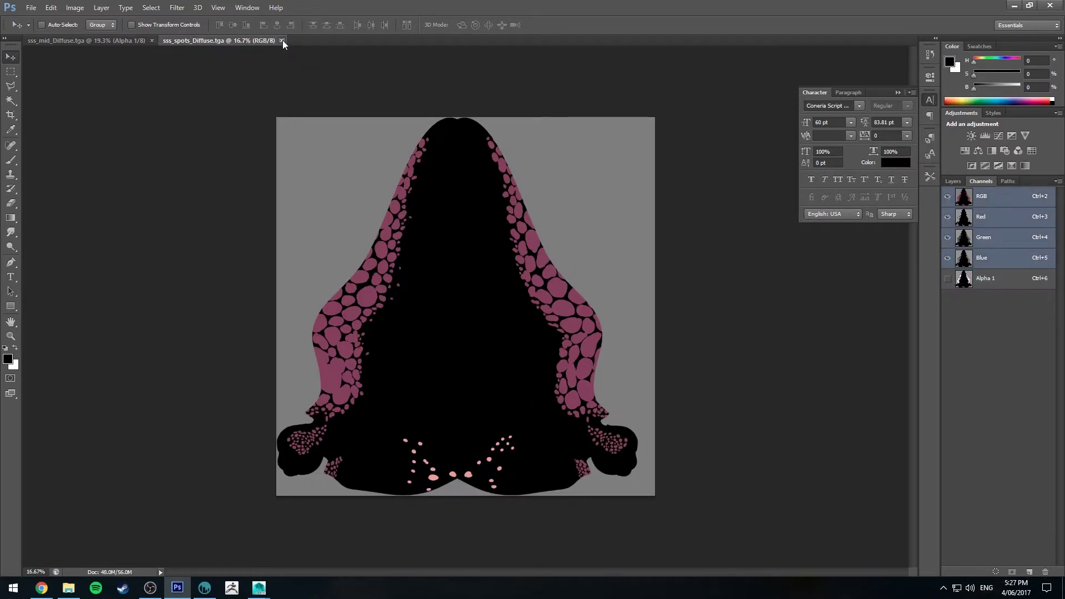
click(282, 41)
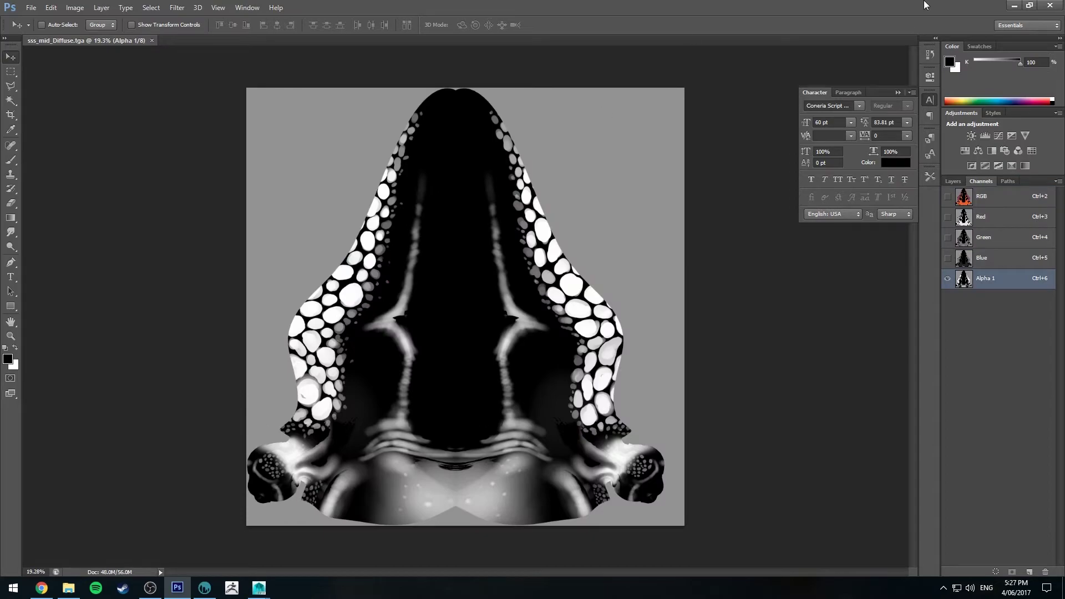
click(1014, 5)
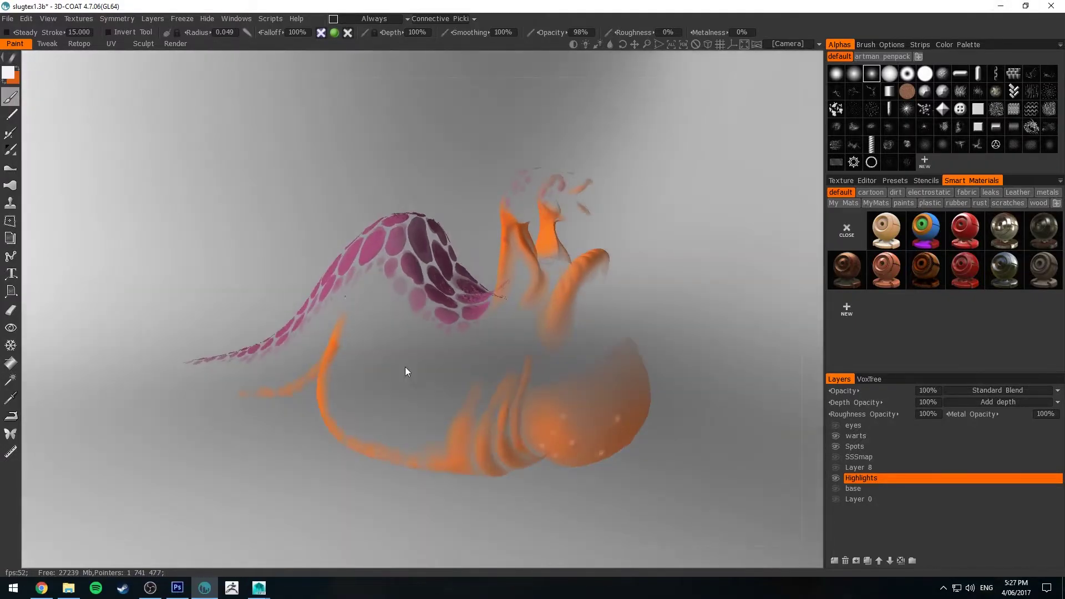
Step: Back in 3D-Coat, examine the orange highlight paint around the slug's folds and chin up close
alt+middle_drag(655, 462, 617, 397)
alt+right_drag(616, 397, 637, 421)
alt+drag(627, 409, 535, 366)
mouse_move(536, 366)
alt+right_down()
mouse_move(527, 348)
mouse_move(500, 335)
mouse_move(508, 353)
alt+right_up()
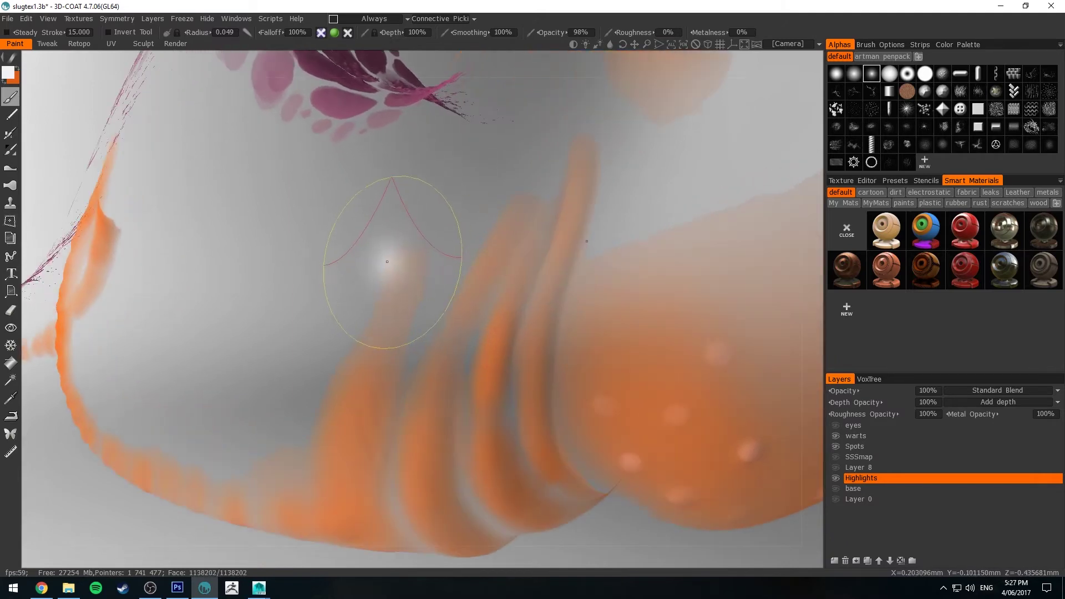
mouse_move(388, 238)
alt+mouse_down()
mouse_move(307, 274)
mouse_move(421, 314)
alt+mouse_up()
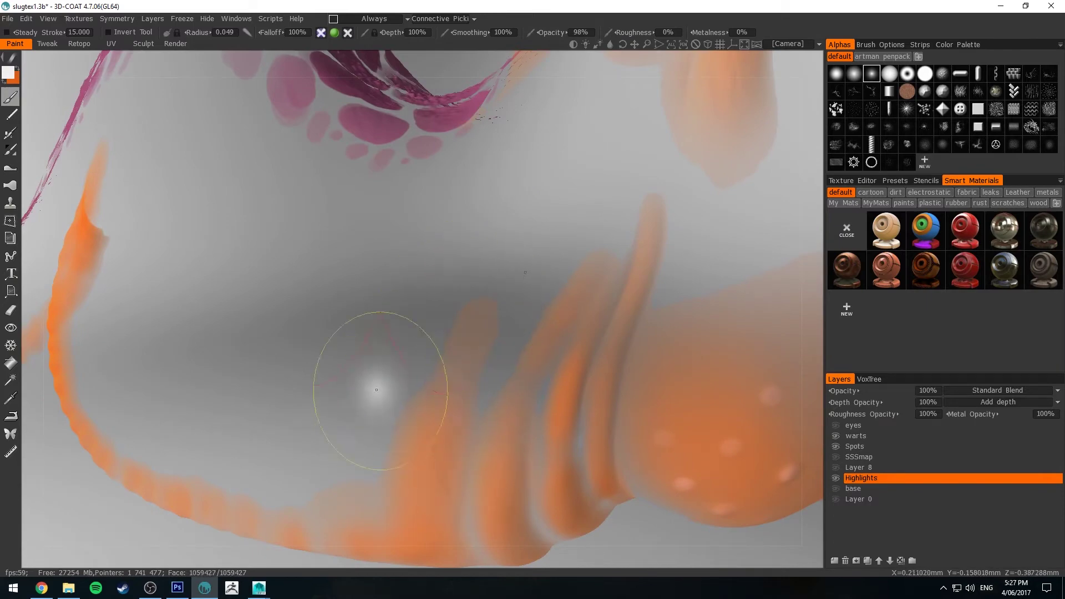
alt+drag(376, 390, 314, 368)
alt+drag(304, 313, 328, 354)
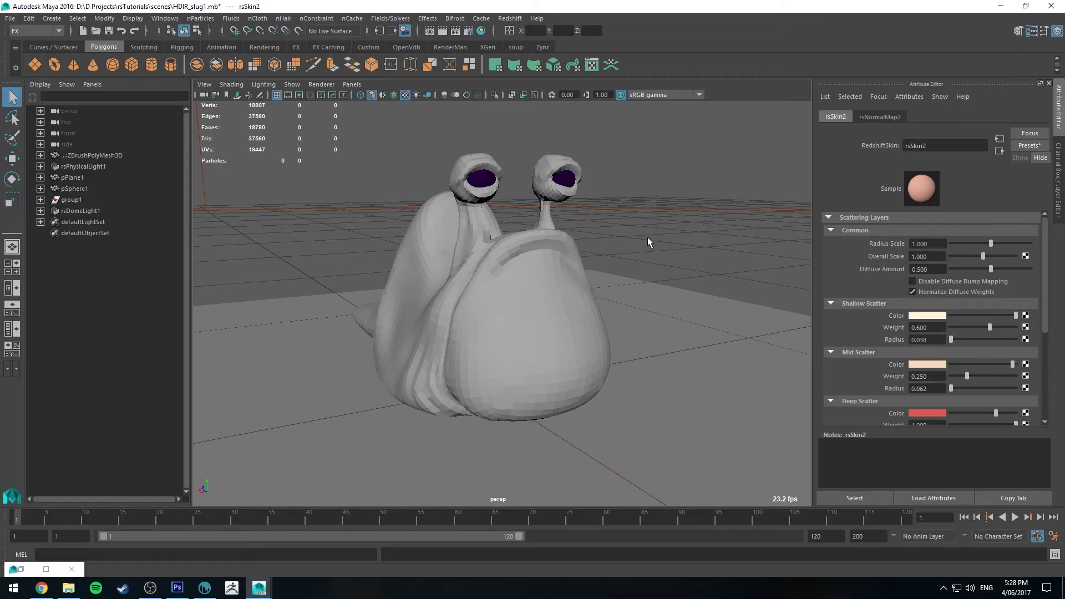
Step: Switch to Maya, select the slug mesh, and bring up the rsSkin2 material and its node network in Hypershade
click(491, 300)
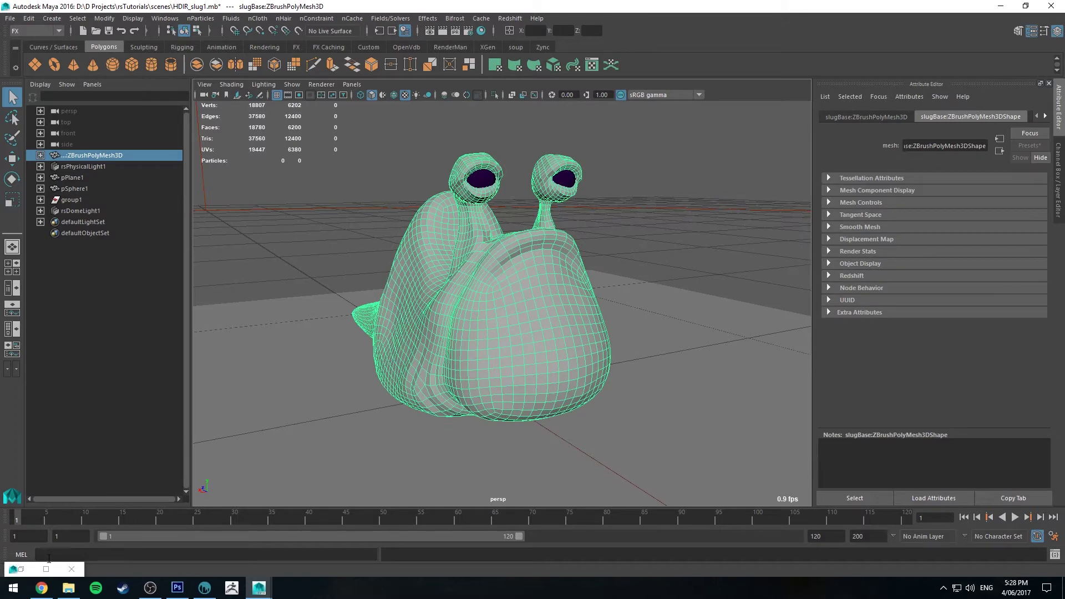
click(20, 570)
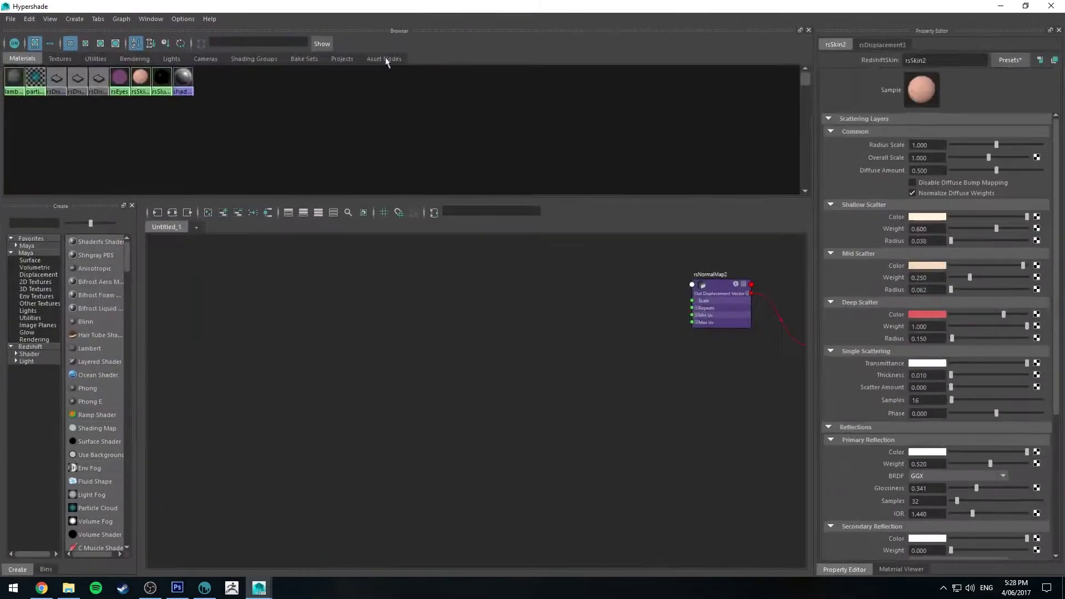
click(141, 78)
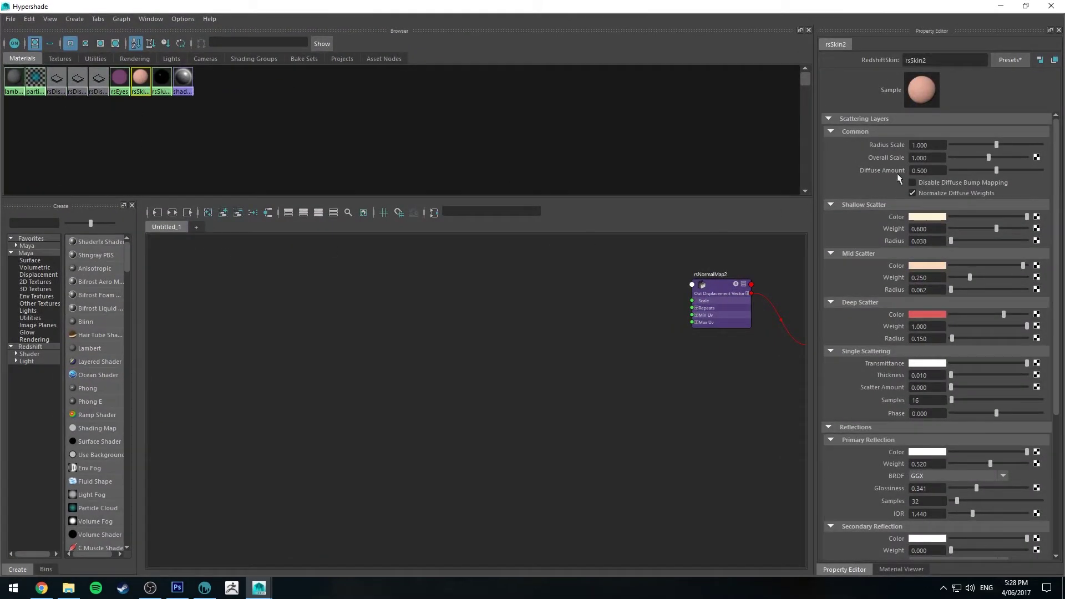
alt+middle_drag(686, 359, 408, 359)
alt+middle_drag(662, 365, 659, 349)
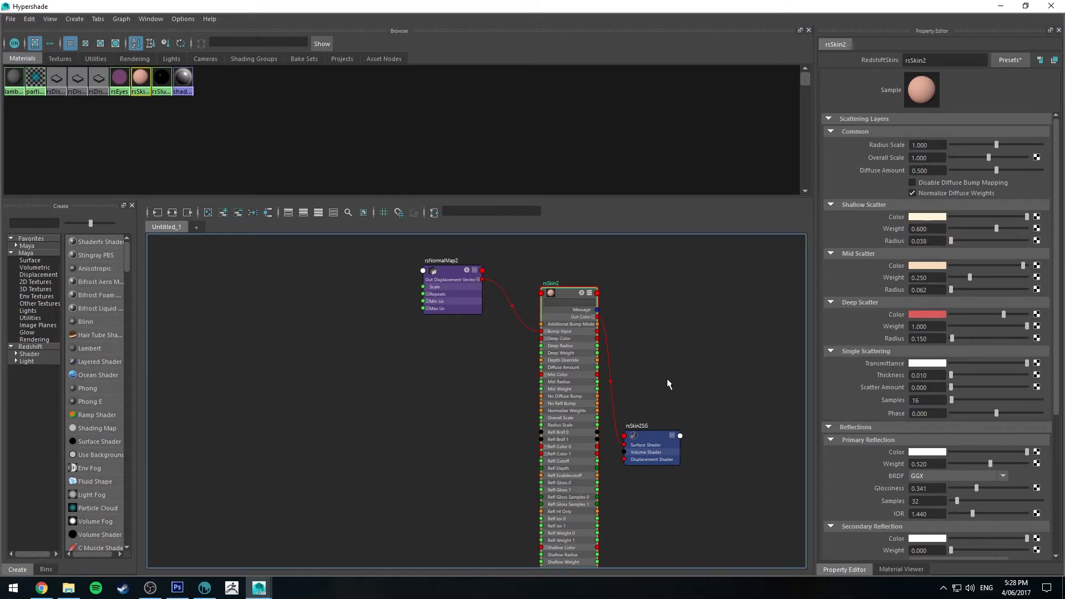
alt+middle_drag(658, 351, 654, 318)
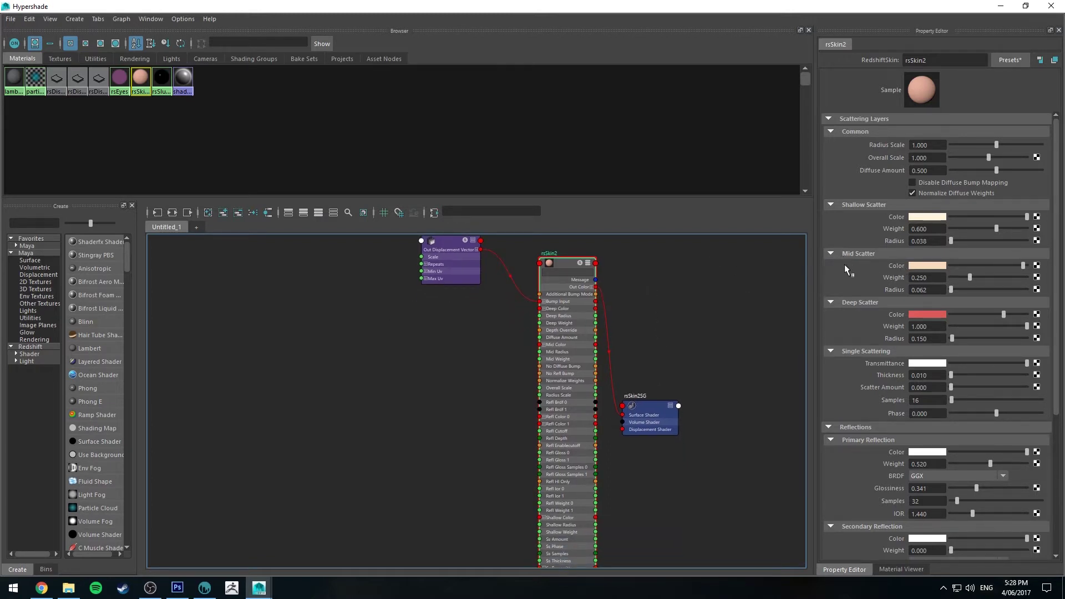
alt+middle_drag(455, 373, 456, 360)
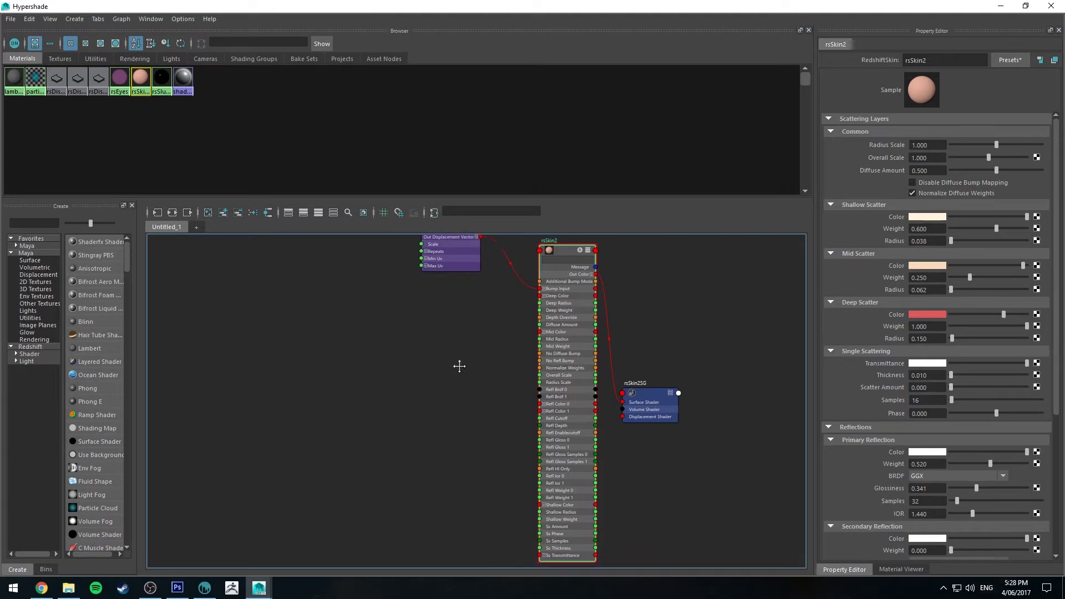
alt+middle_drag(637, 273, 633, 284)
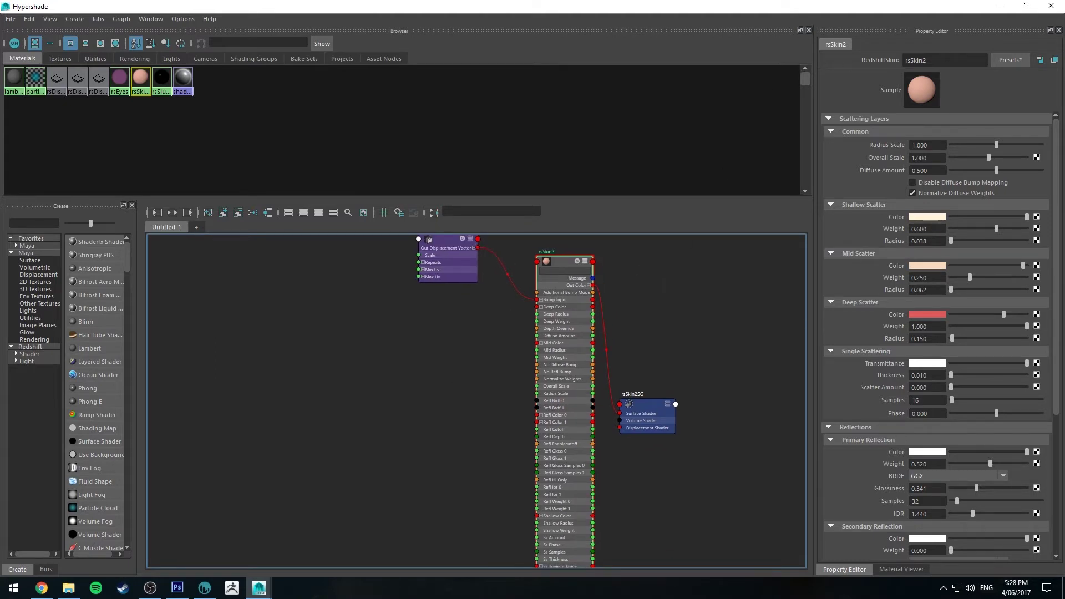
Step: Compare the slug's skin render in Render View with the slug reference photo in Chrome
drag(1064, 150, 463, 96)
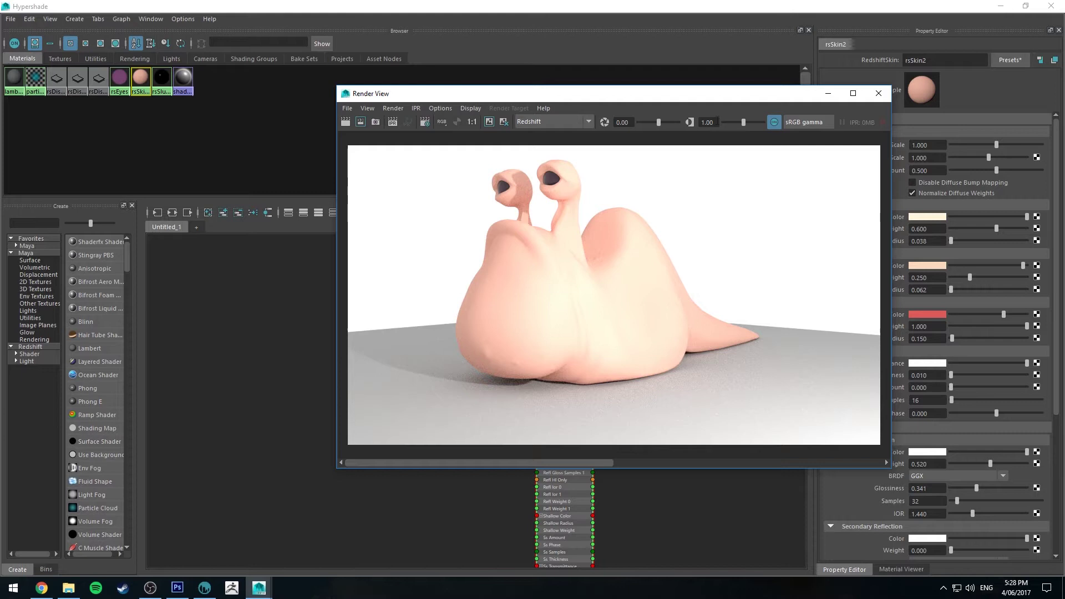
drag(707, 93, 640, 91)
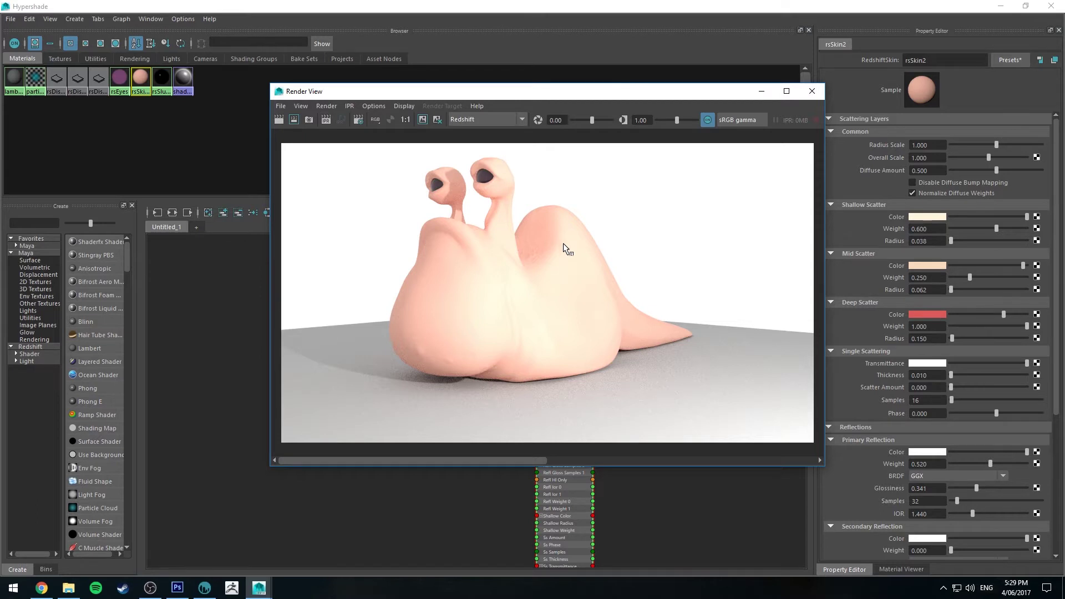
key(alt+Tab)
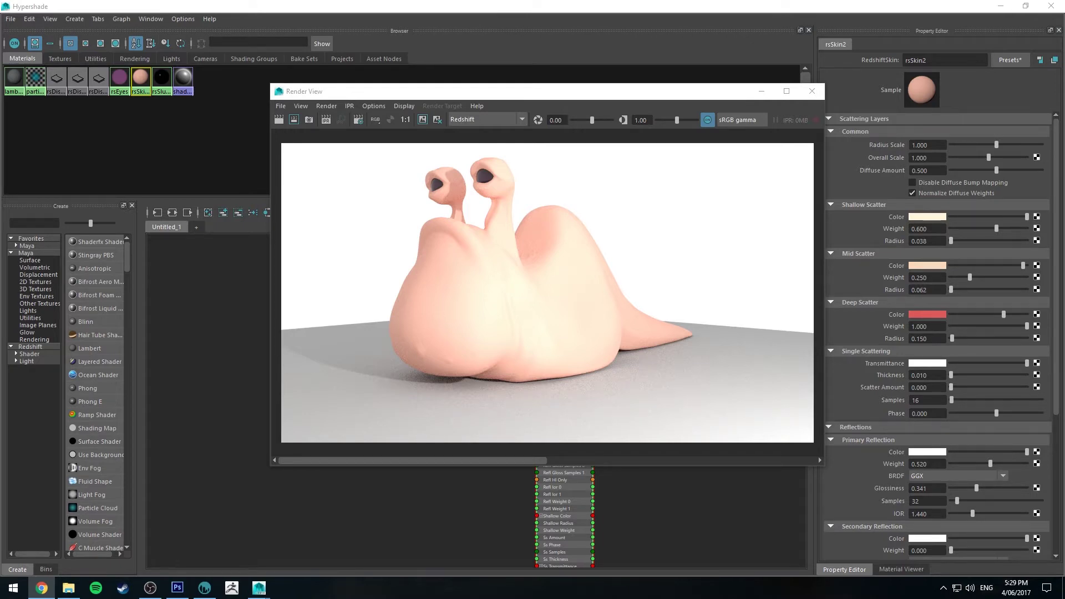
drag(1064, 186, 391, 1)
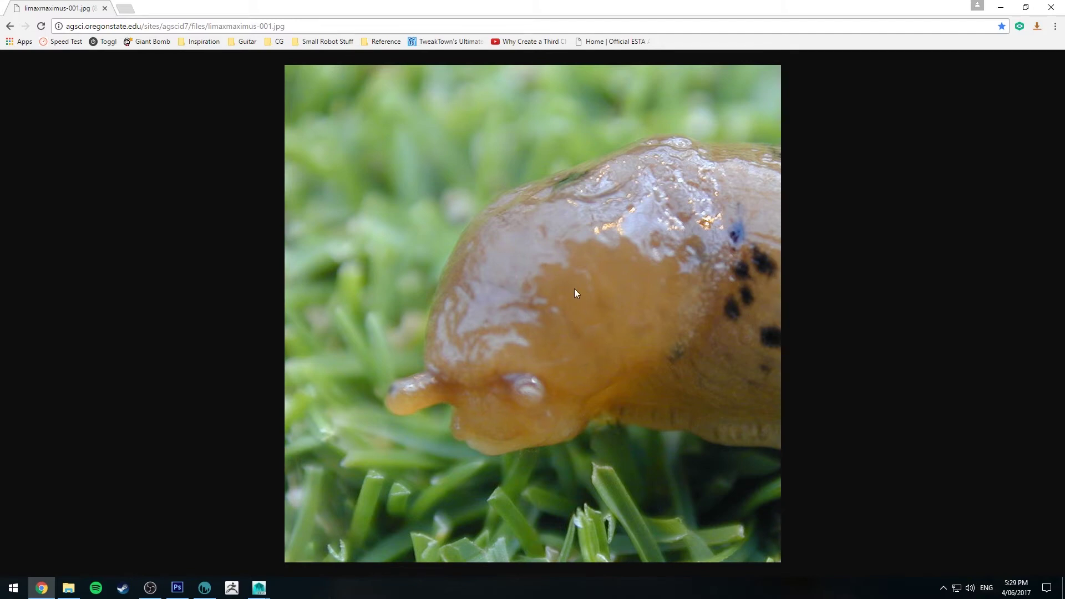
key(alt+Tab)
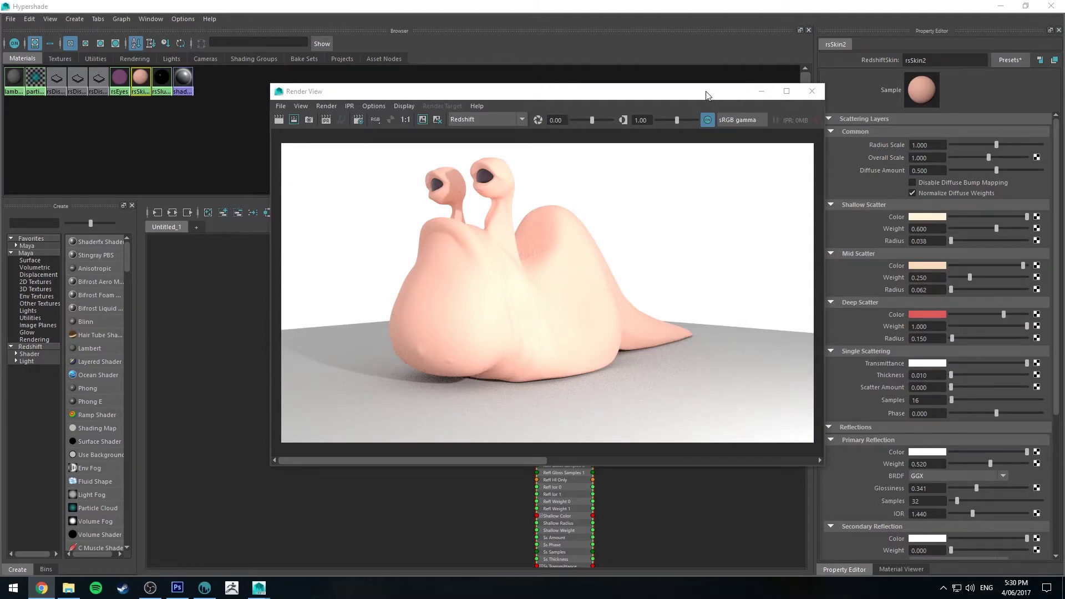
drag(622, 93, 1064, 153)
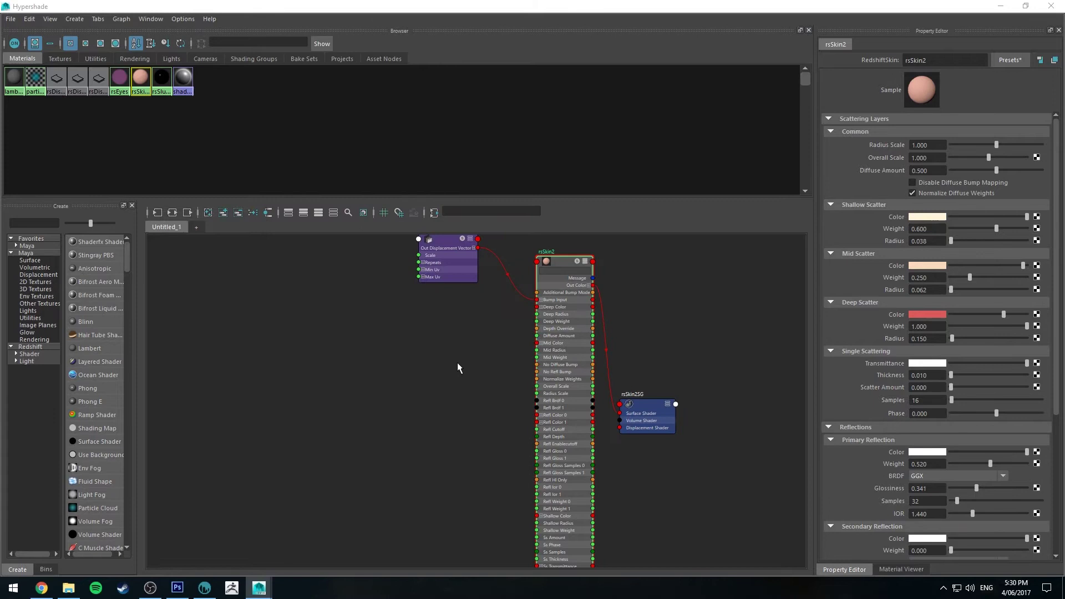
Step: Connect a file texture using sss_mid_Diffuse.tga to the Mid Scatter color of rsSkin2 and place its node beside the shader
scroll(460, 369, up, 3)
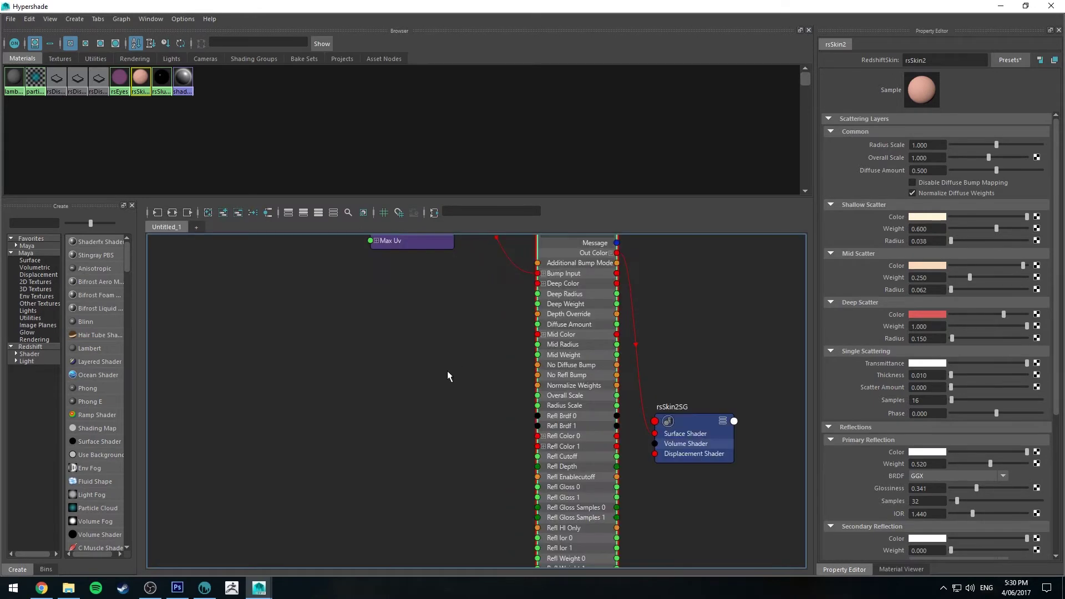
click(1037, 266)
click(466, 210)
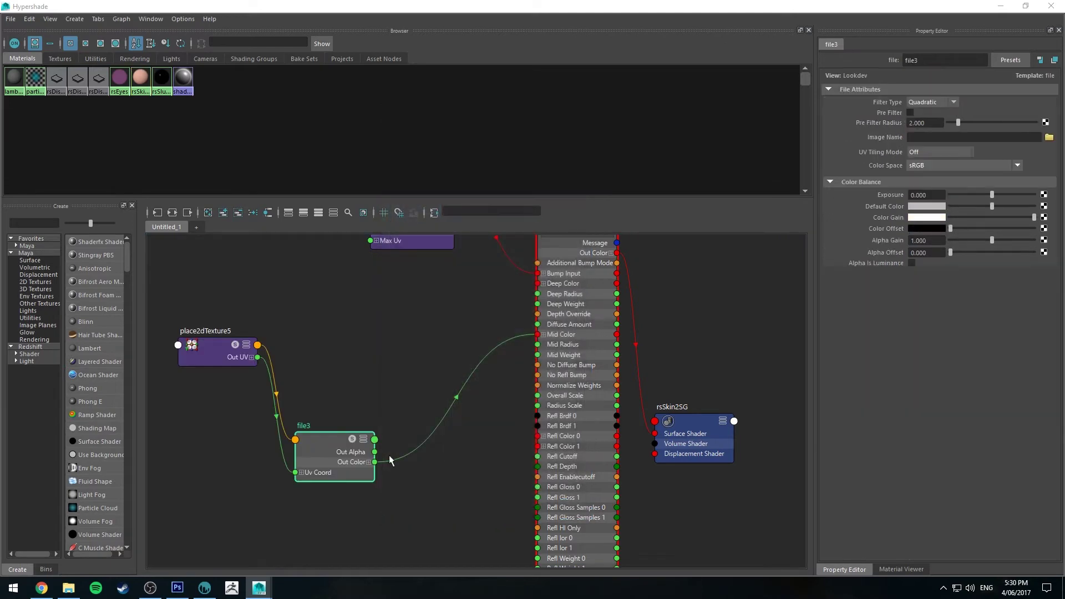
click(1047, 138)
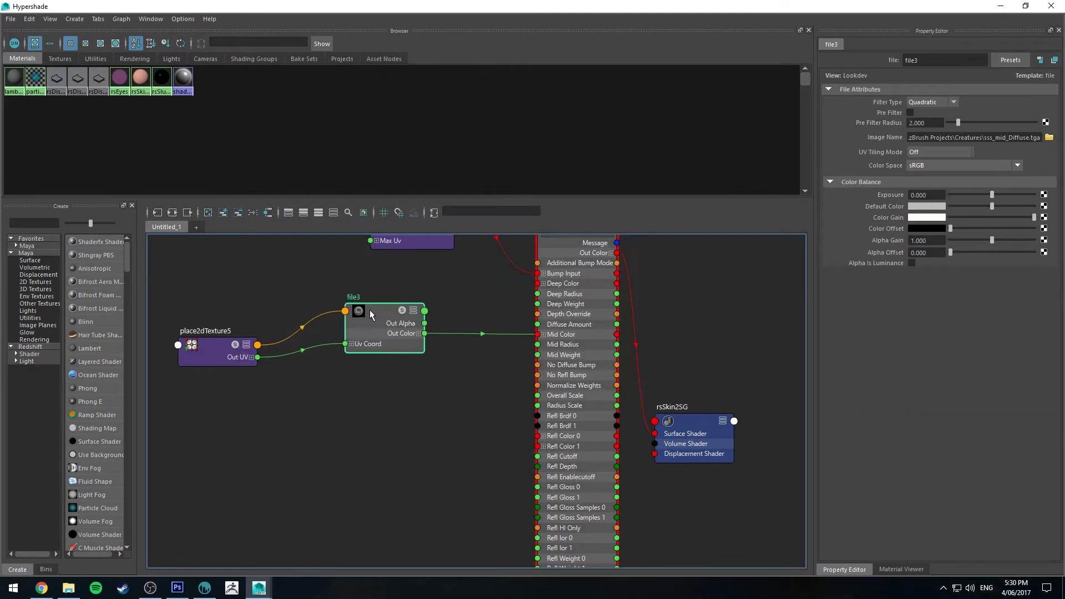
drag(366, 333, 342, 347)
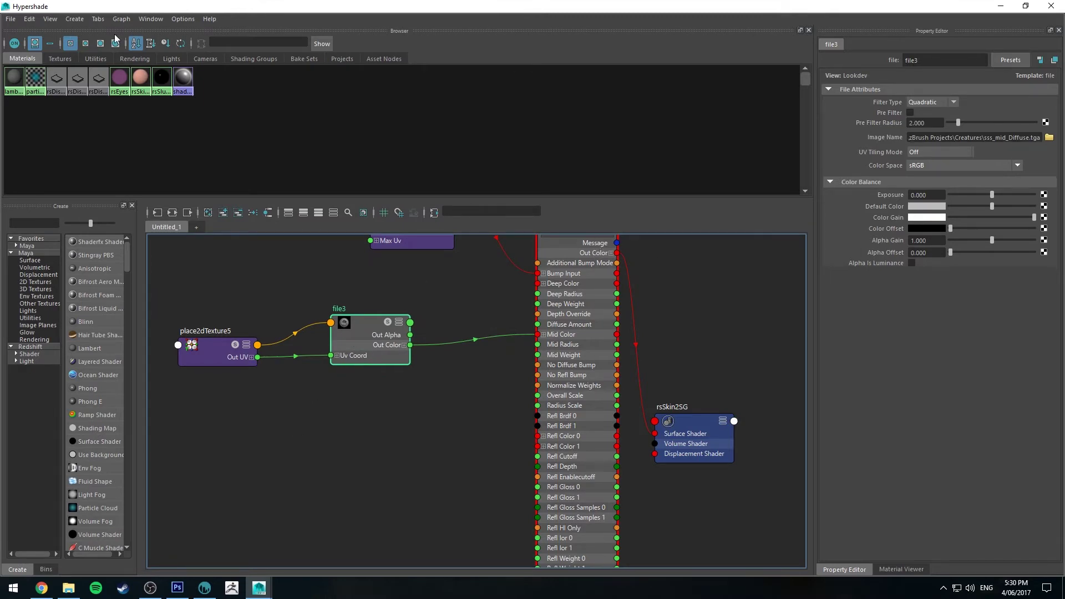
Step: Preview the slug's skin from the front and side in a Redshift IPR render, and stop the render when finished
click(1001, 6)
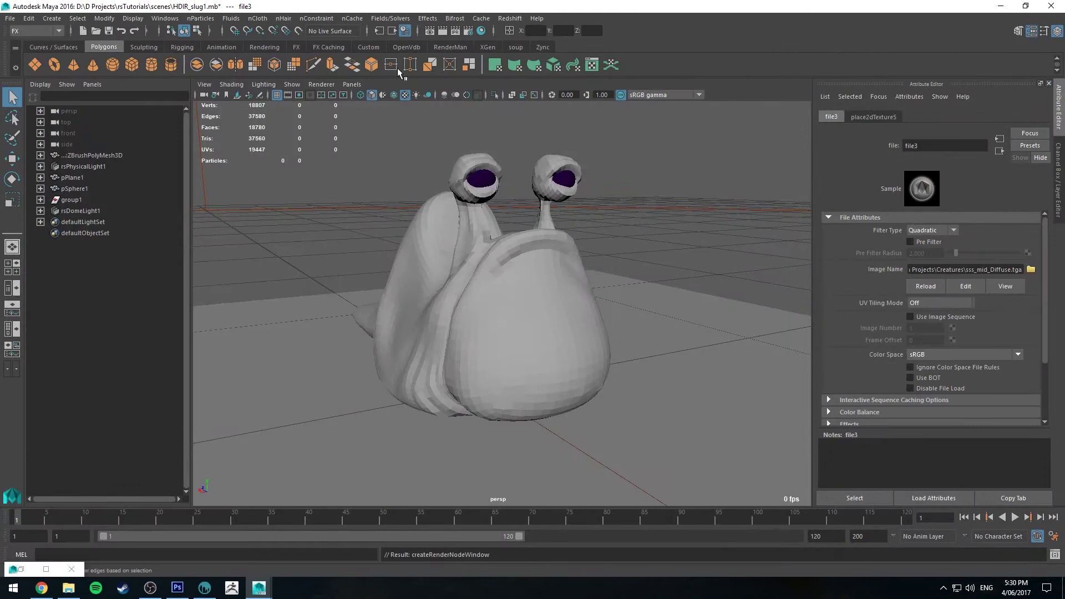
click(458, 27)
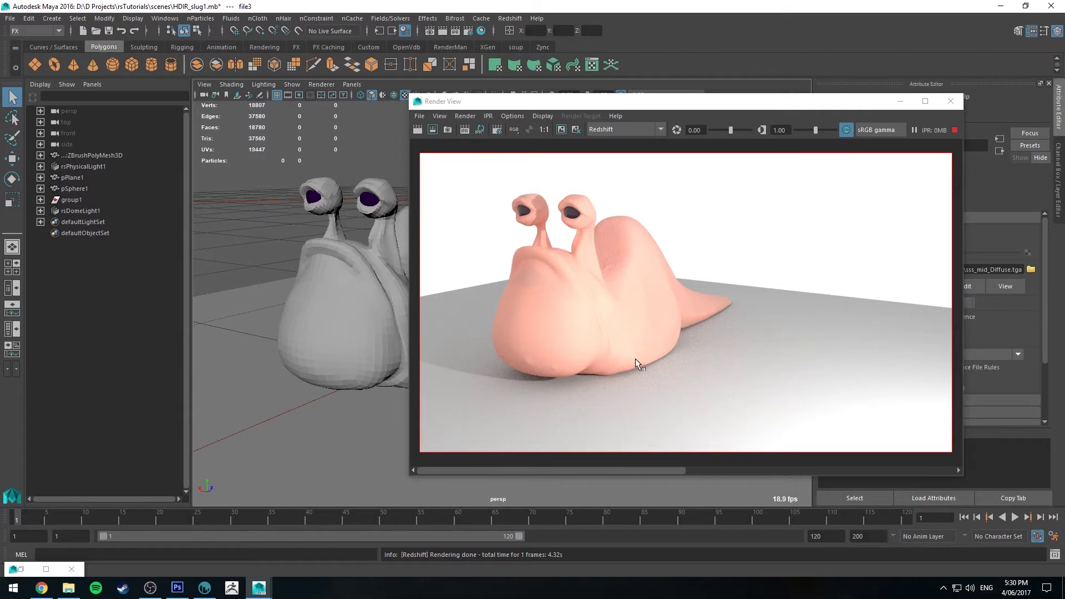
alt+drag(388, 228, 356, 226)
alt+right_drag(356, 225, 394, 276)
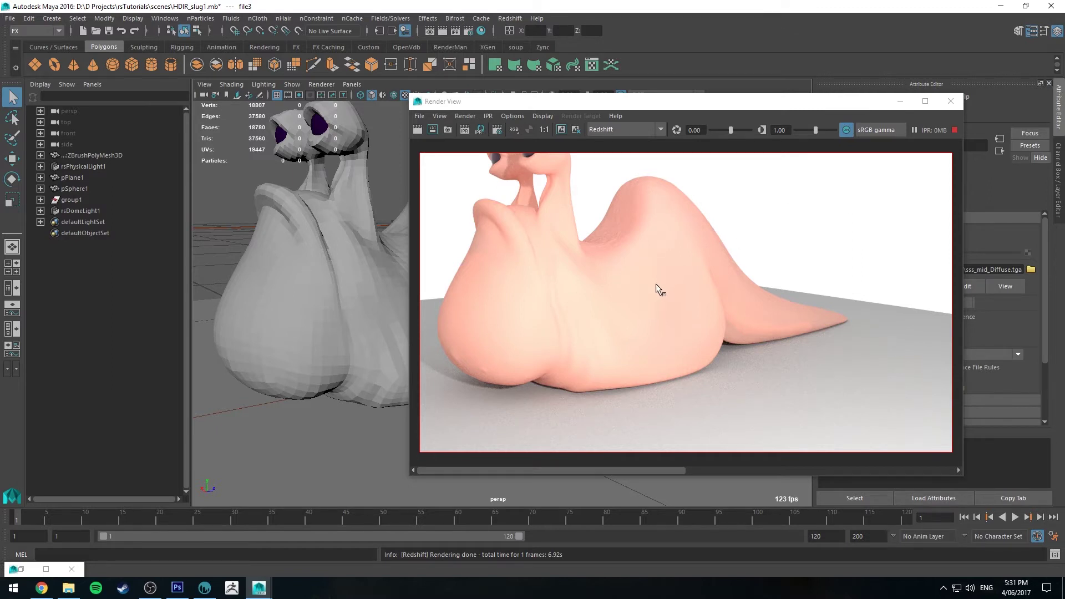
click(954, 129)
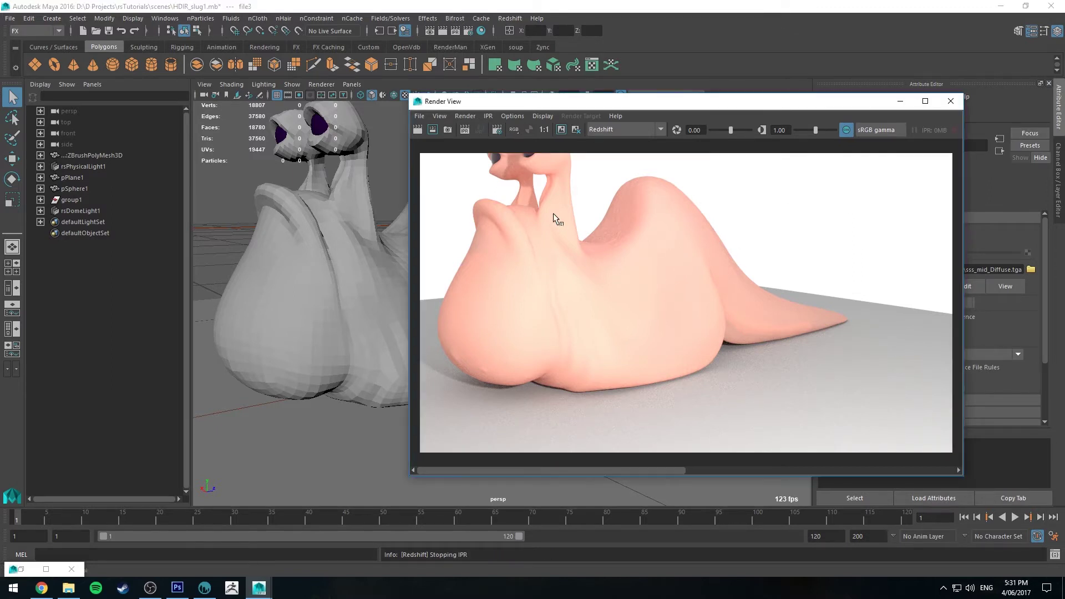
drag(770, 102, 0, 115)
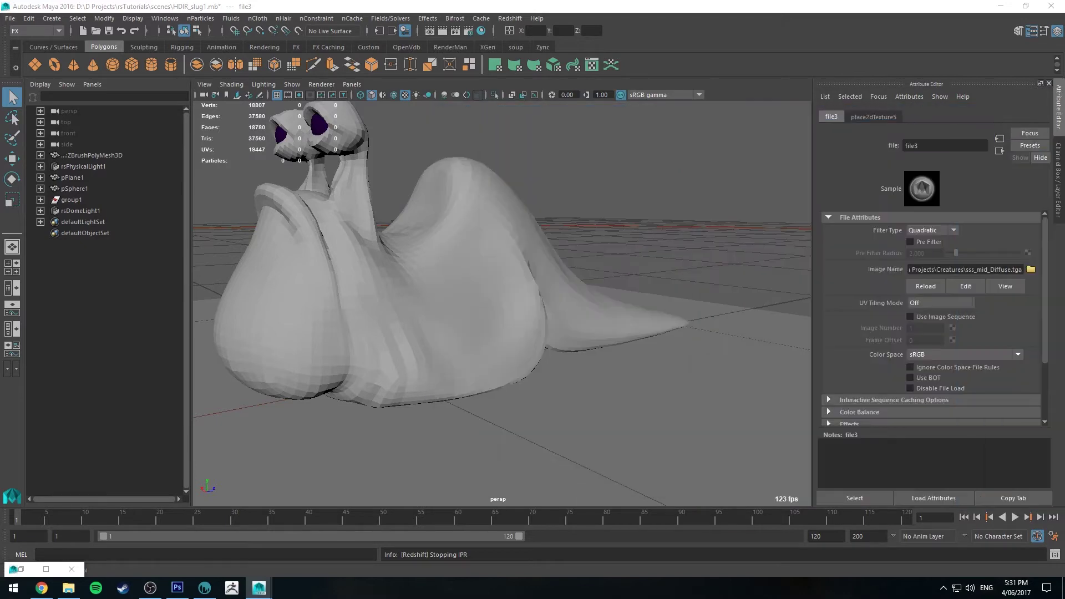
Step: Return to the Hypershade and set the Diffuse Amount of the rsSkin2 material to 0
click(20, 570)
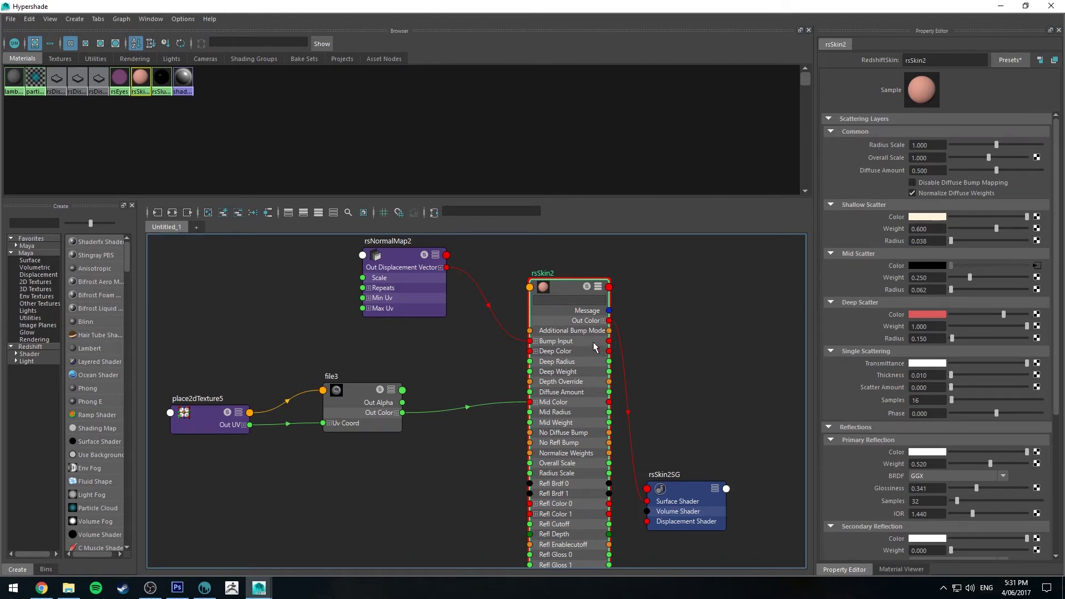
double_click(929, 170)
text(0)
key(Return)
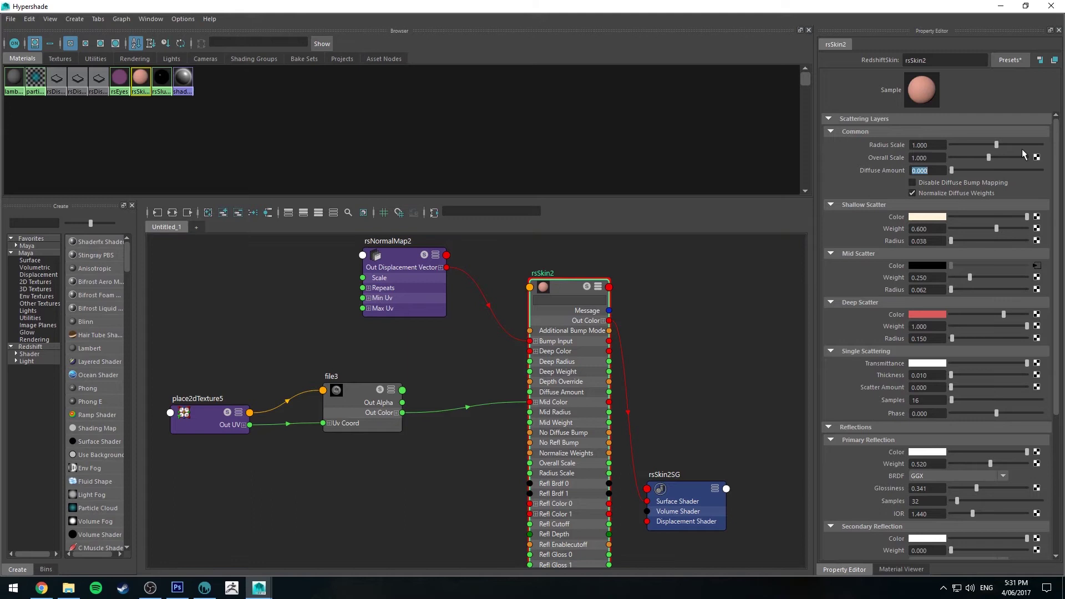
click(733, 325)
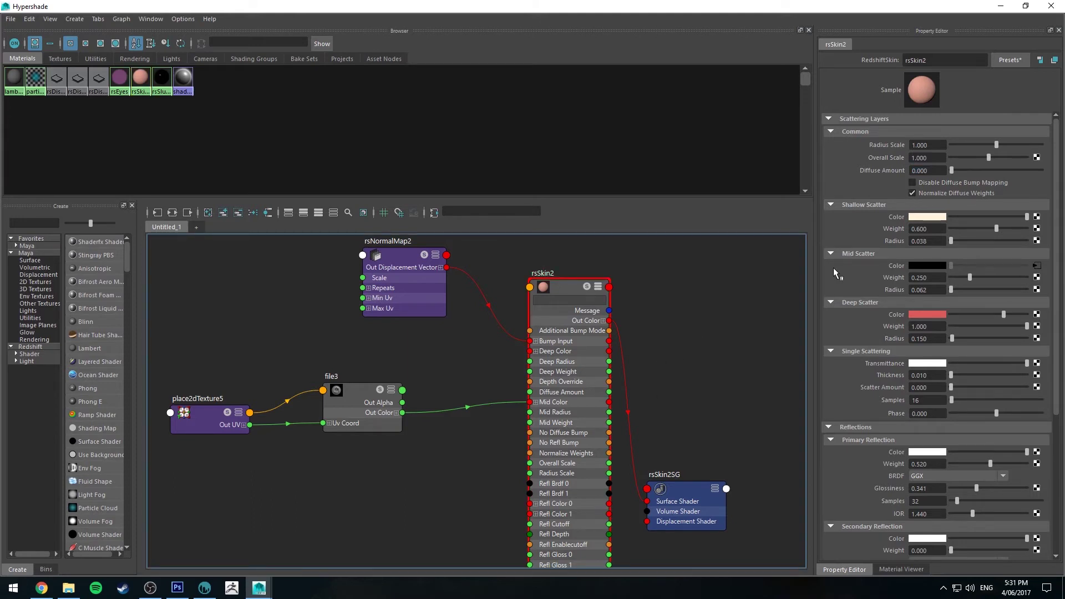
Step: Set the Shallow Scatter weight of rsSkin2 to 0.25 and its radius to 0.05
double_click(941, 228)
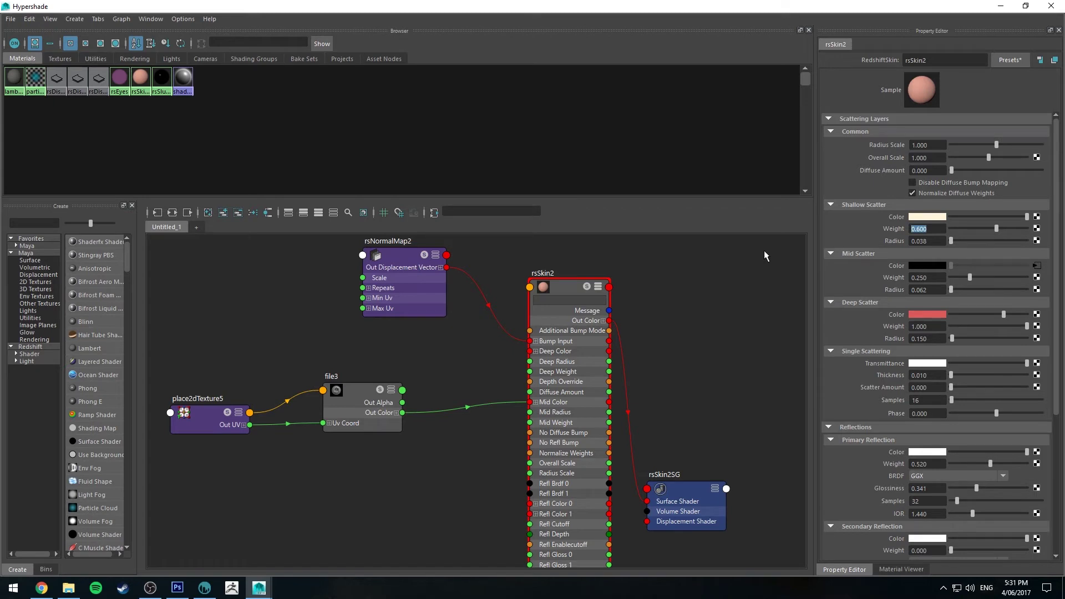
text(0.25)
key(Return)
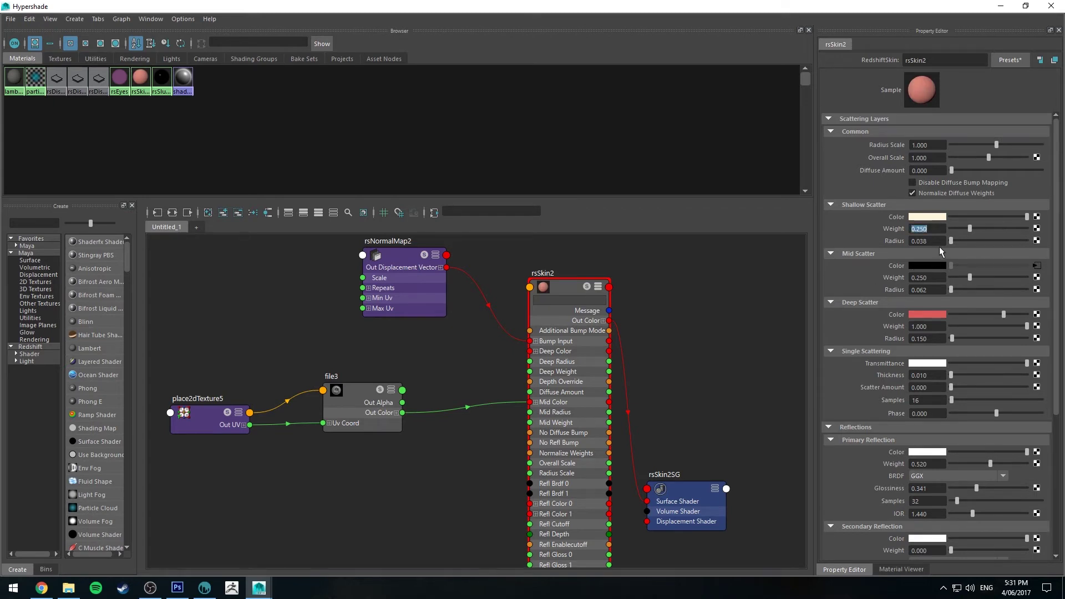
key(Tab)
text(0.05)
key(Return)
click(936, 241)
Step: Connect the Out Alpha of file3 to the Mid Weight of rsSkin2, keeping the shader node's full attribute list displayed
drag(402, 403, 530, 423)
click(565, 285)
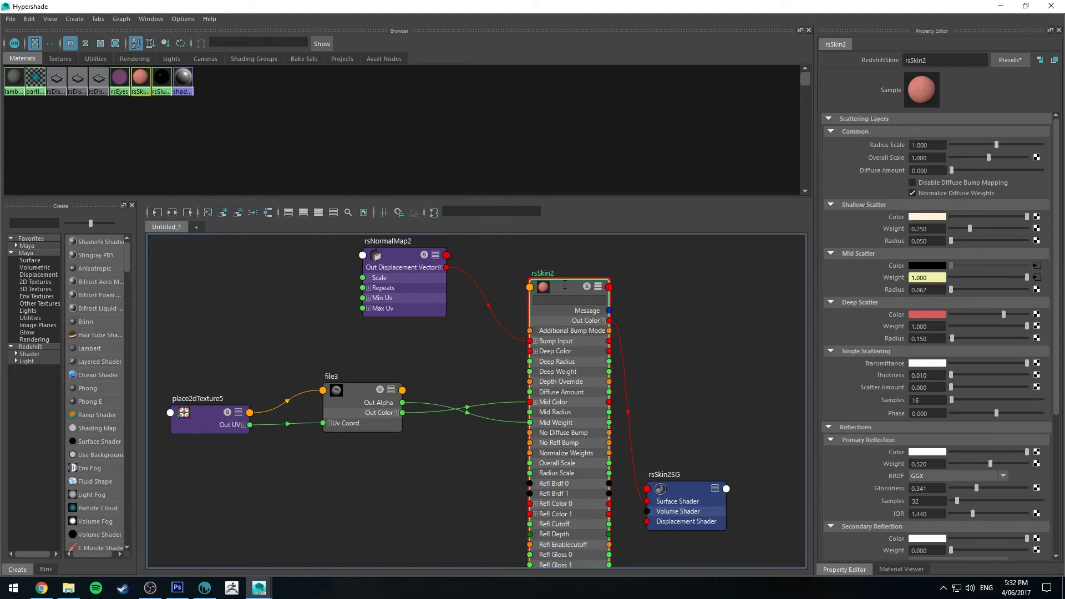
key(1)
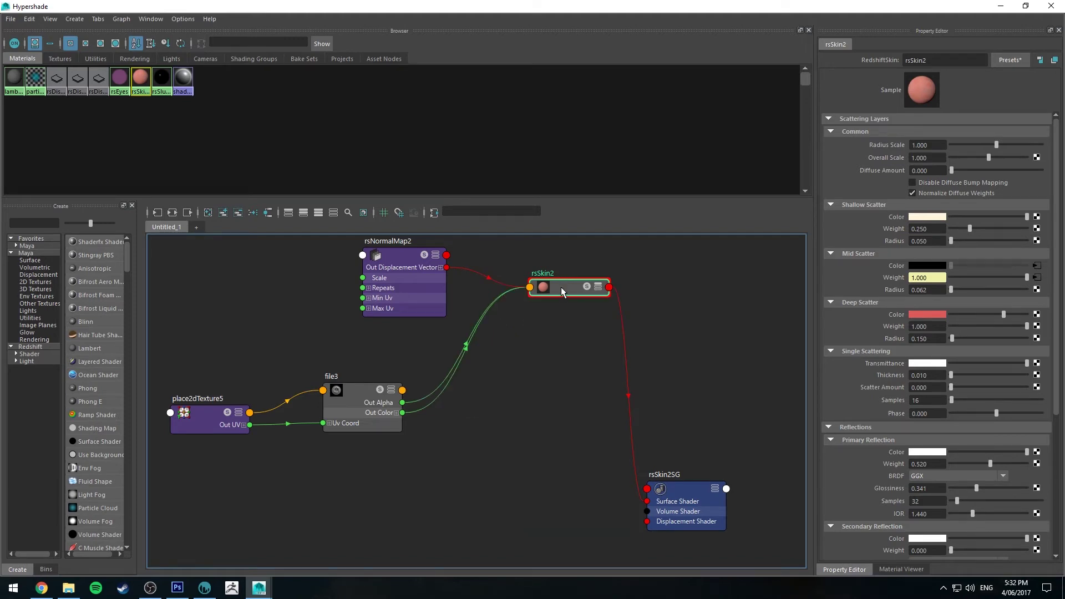
key(3)
scroll(489, 383, down, 4)
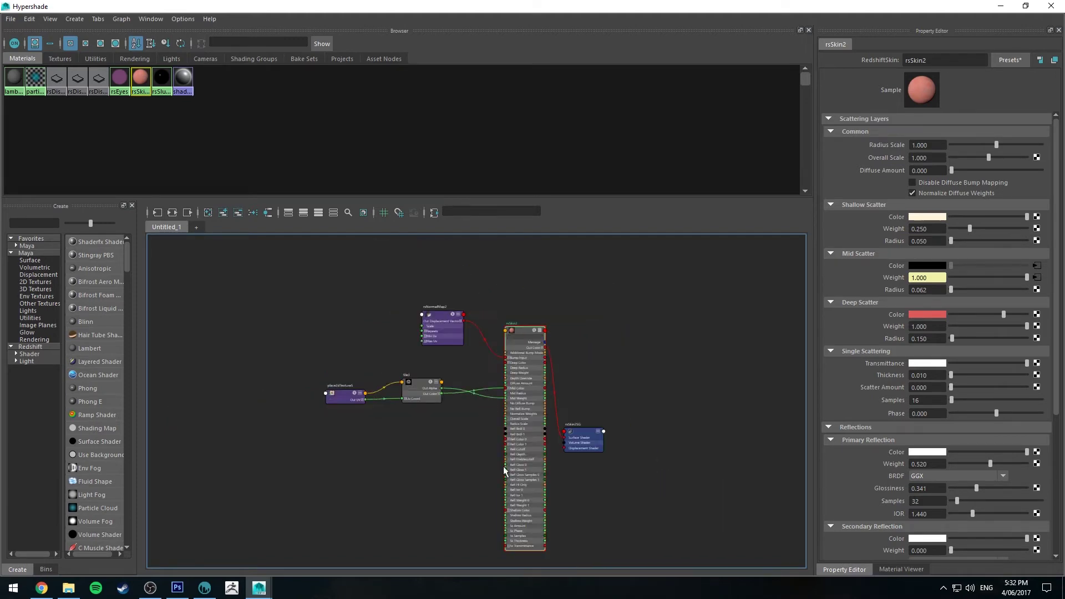
scroll(504, 467, up, 4)
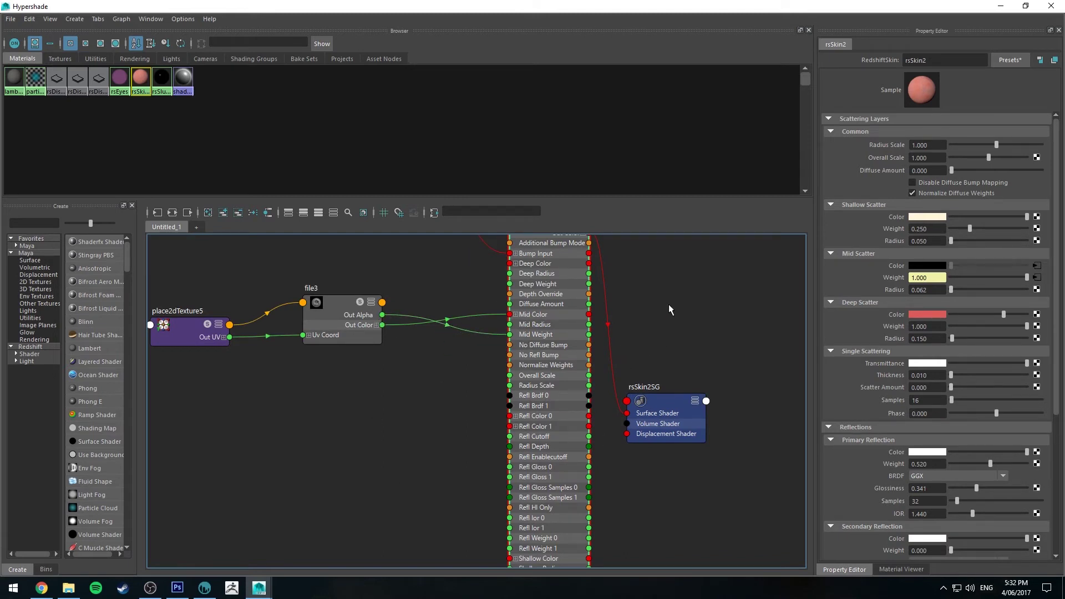
Step: Switch to 3D-Coat and leave only the SSSmap layer visible, hiding the Highlights, warts and Spots layers
click(204, 589)
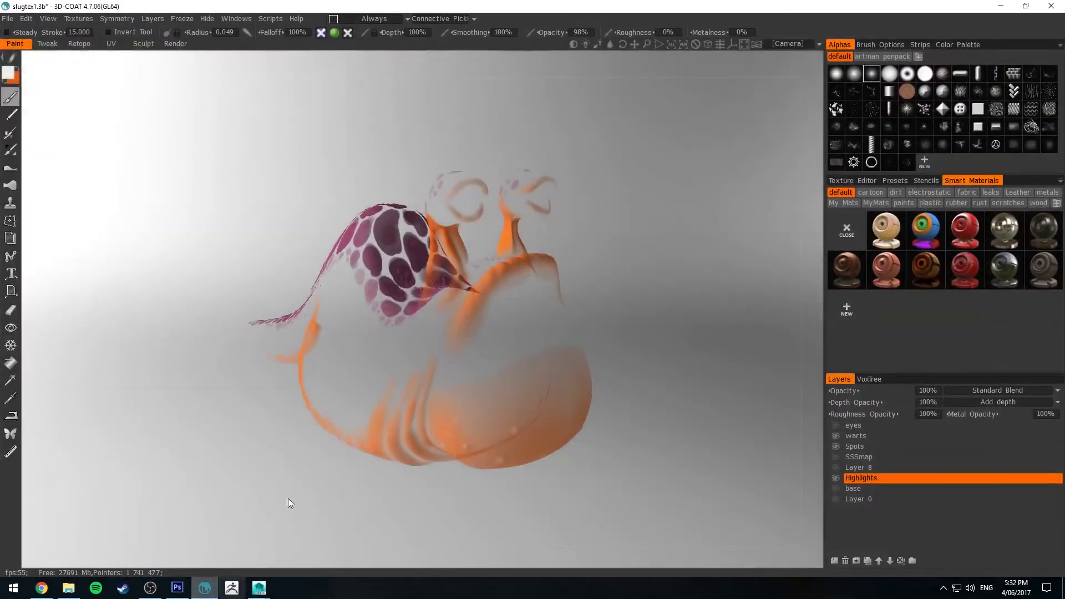
click(836, 477)
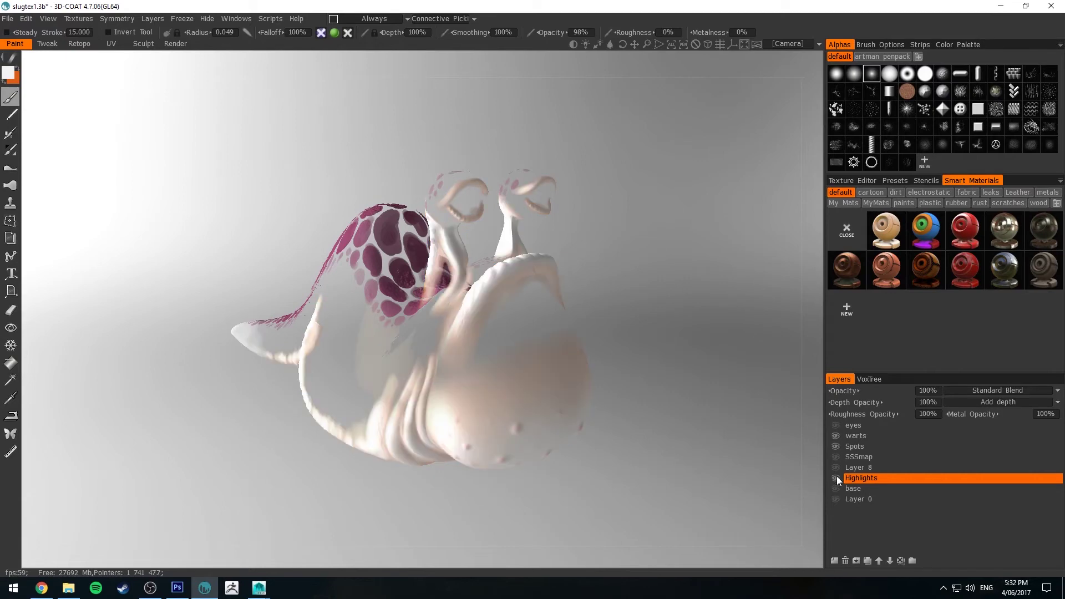
click(835, 435)
click(836, 457)
Step: Examine the SSSmap paint on the slug's lips, folds, eye stalks, underside edge and tail from all sides
drag(615, 238, 500, 307)
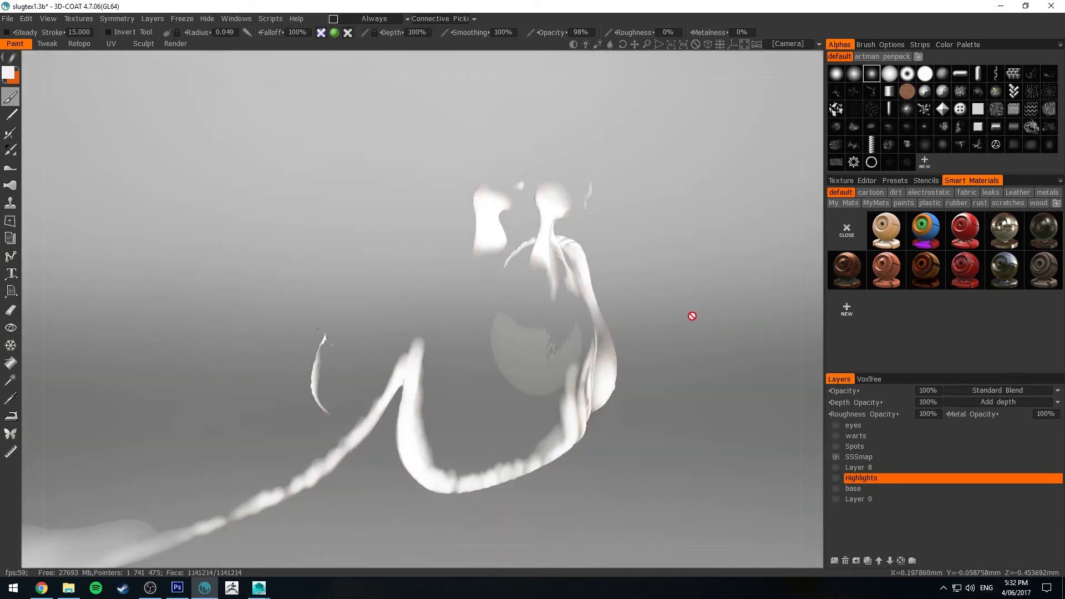
drag(691, 314, 638, 328)
click(530, 361)
mouse_move(683, 260)
mouse_down()
mouse_move(618, 228)
mouse_move(566, 224)
mouse_move(573, 352)
mouse_move(694, 332)
mouse_move(409, 361)
mouse_move(326, 304)
mouse_move(468, 300)
mouse_move(501, 317)
mouse_move(468, 349)
mouse_move(450, 327)
mouse_move(350, 361)
mouse_move(395, 328)
mouse_move(535, 346)
mouse_up()
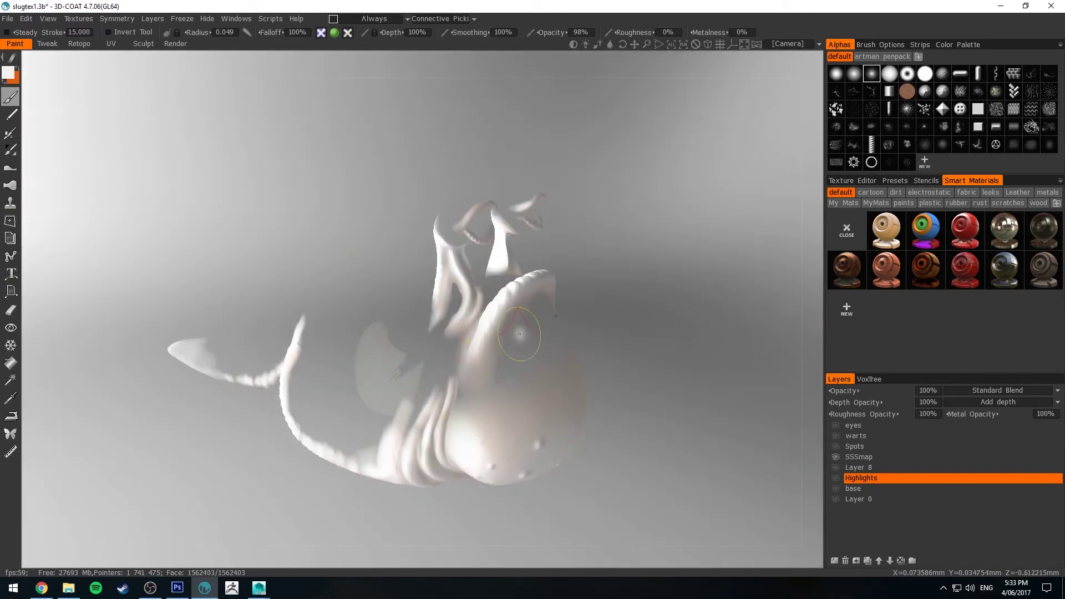
drag(614, 251, 329, 330)
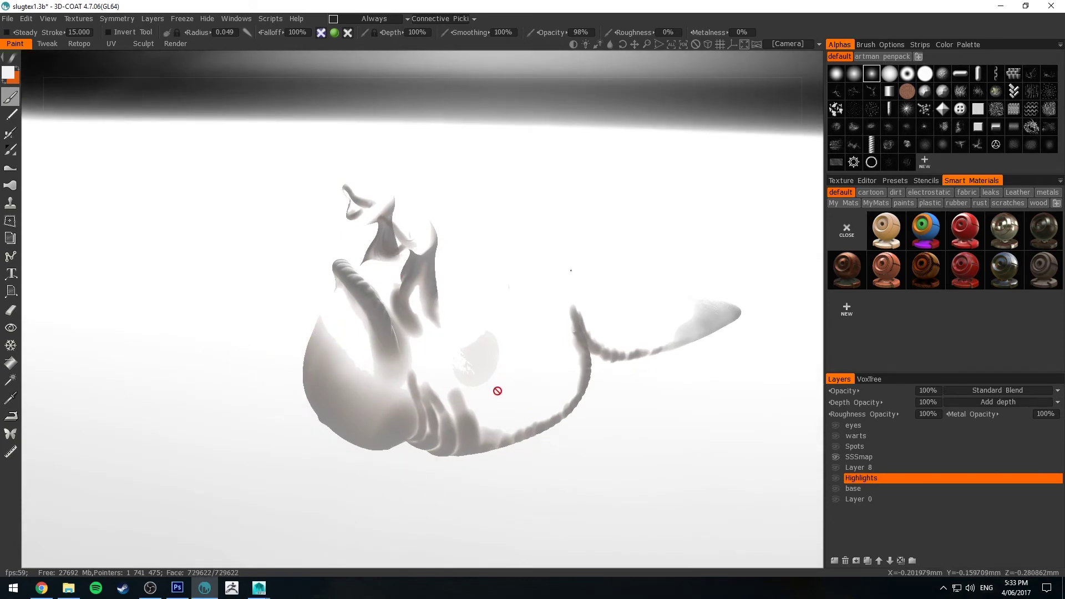
mouse_move(497, 390)
mouse_down()
mouse_move(466, 333)
mouse_move(490, 356)
mouse_up()
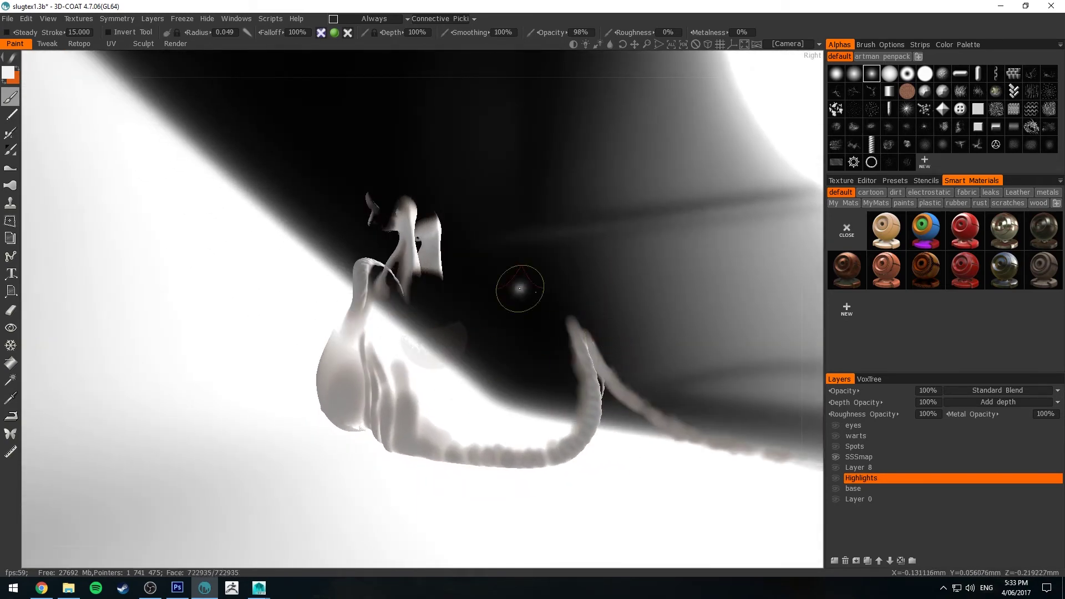
drag(513, 288, 388, 360)
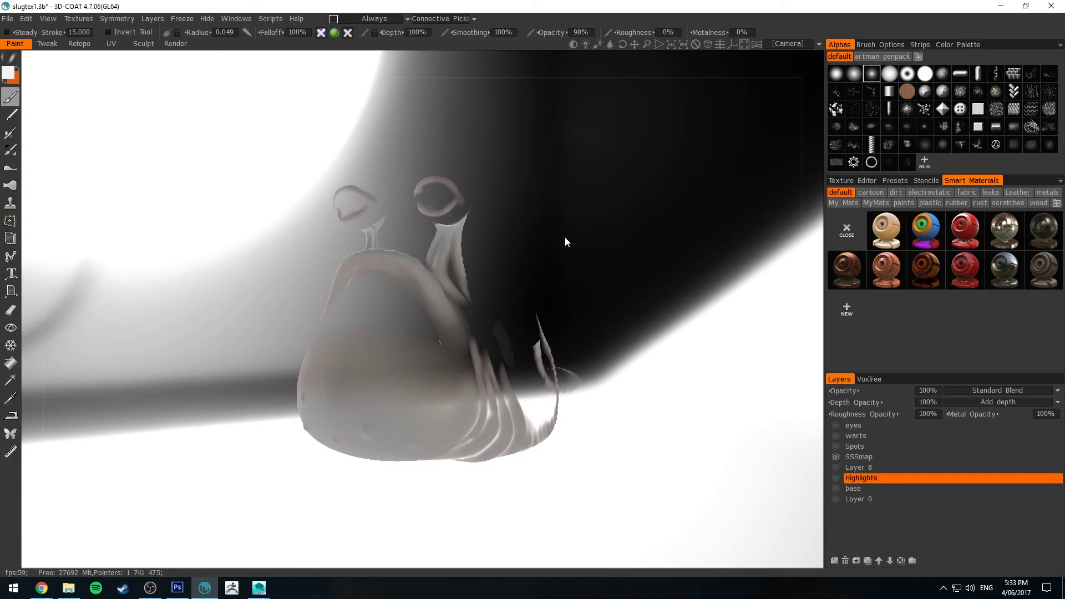
drag(620, 280, 340, 305)
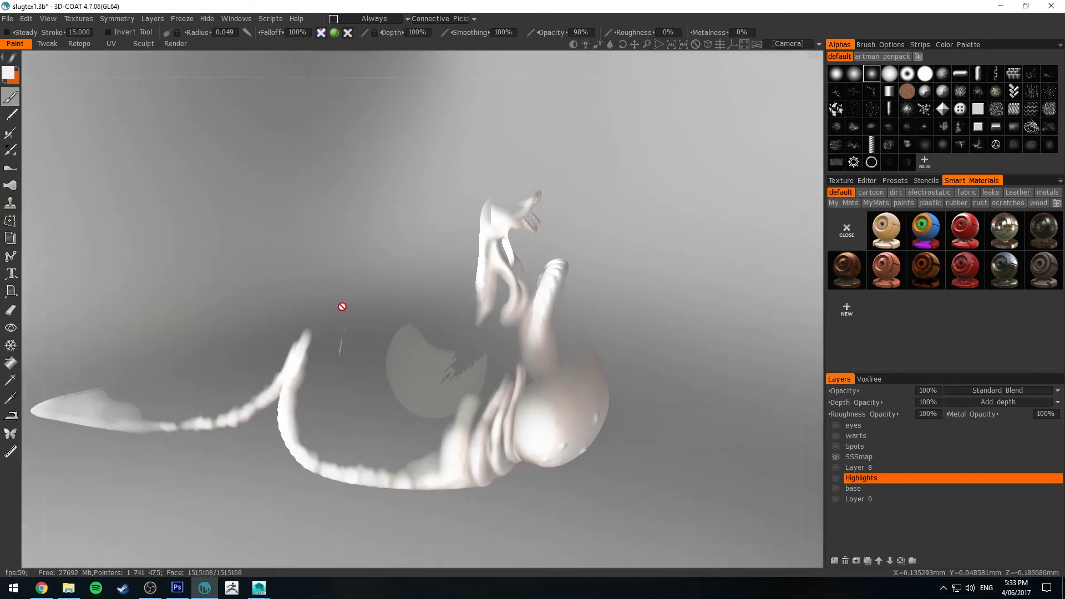
drag(430, 316, 535, 328)
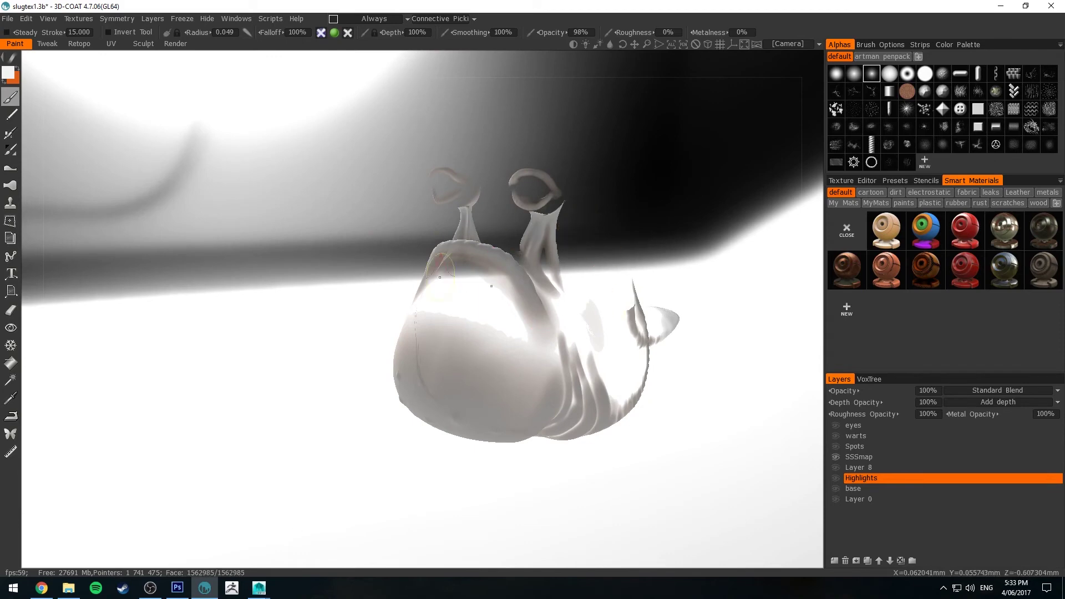
Step: Switch back to Maya and set rsSkin2's Mid Scatter radius to 5, Deep Scatter radius to 1 and Deep Scatter weight to 0.9
key(alt+Tab)
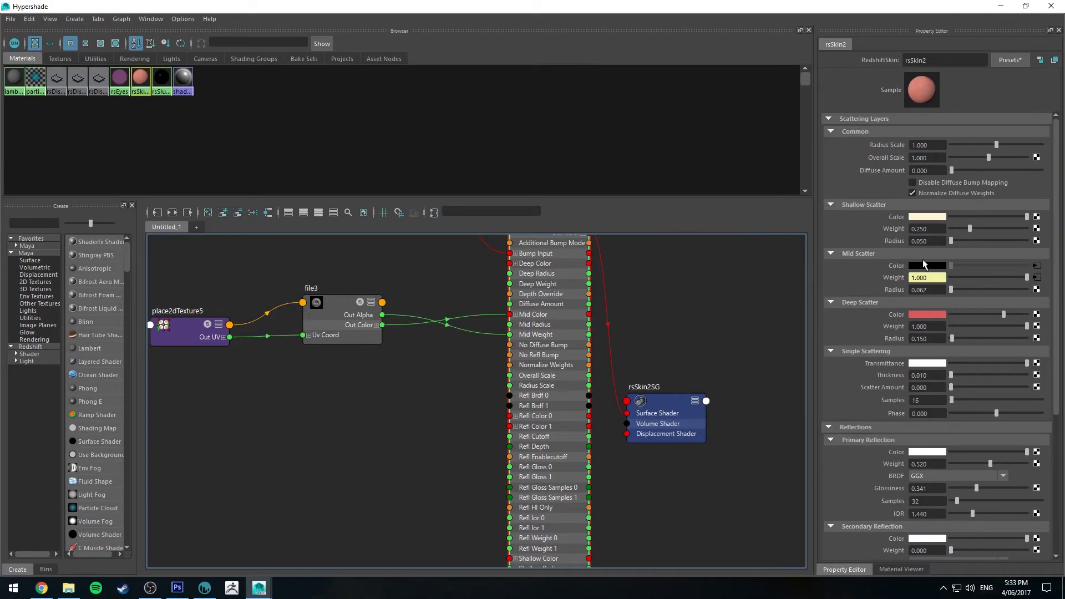
click(356, 307)
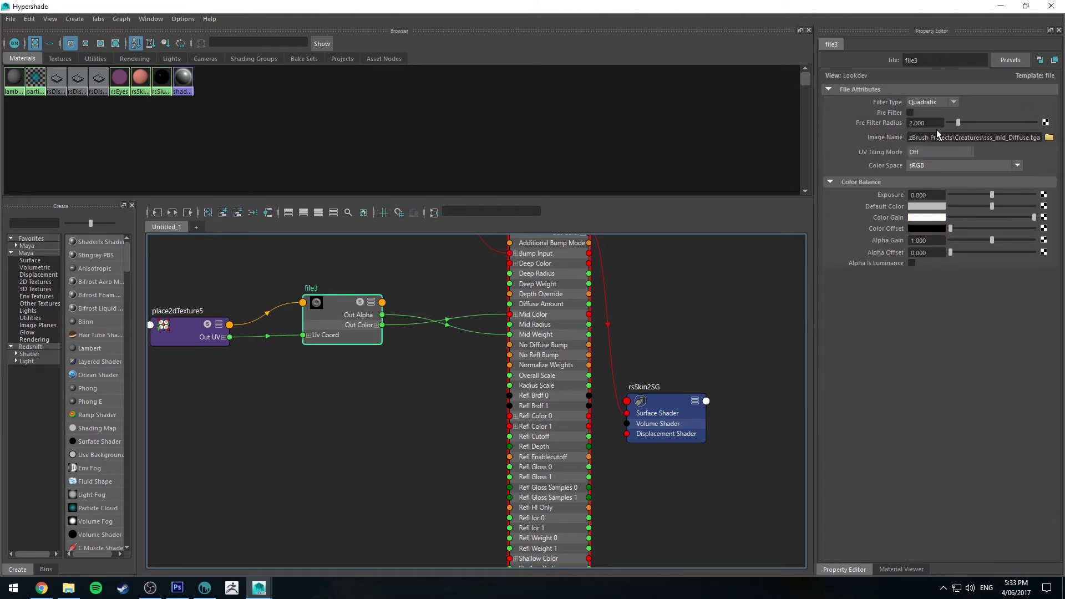
click(373, 276)
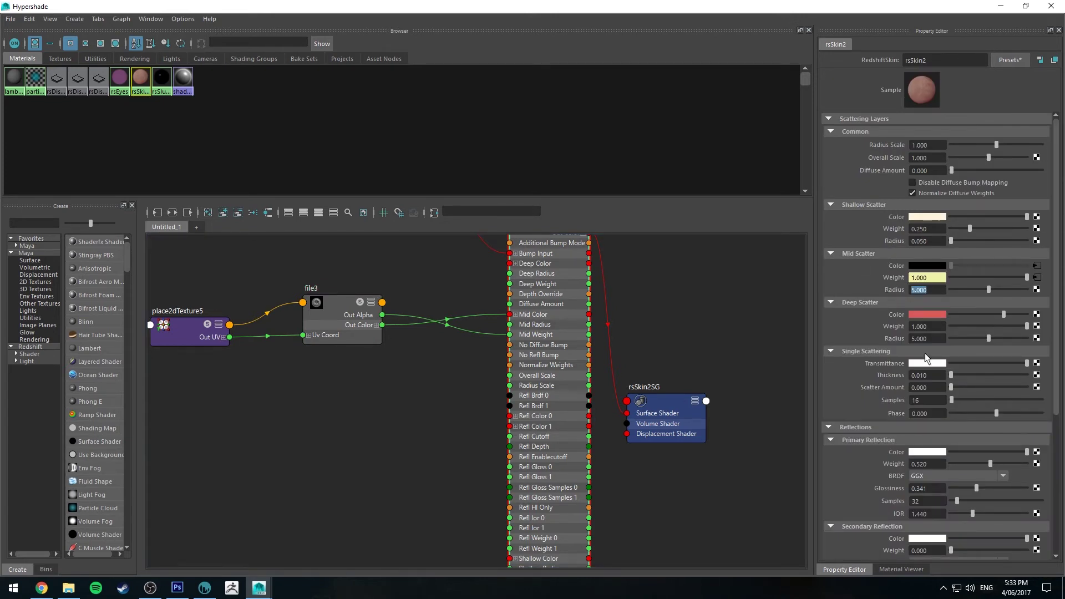
text(1)
key(Return)
click(937, 325)
text(0.9)
key(Return)
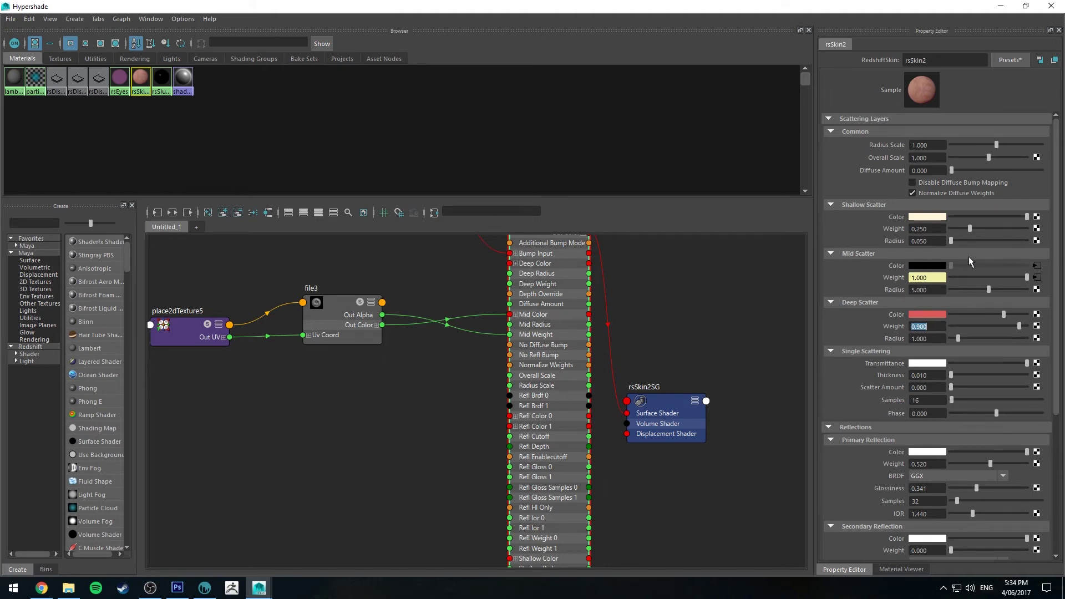
click(934, 314)
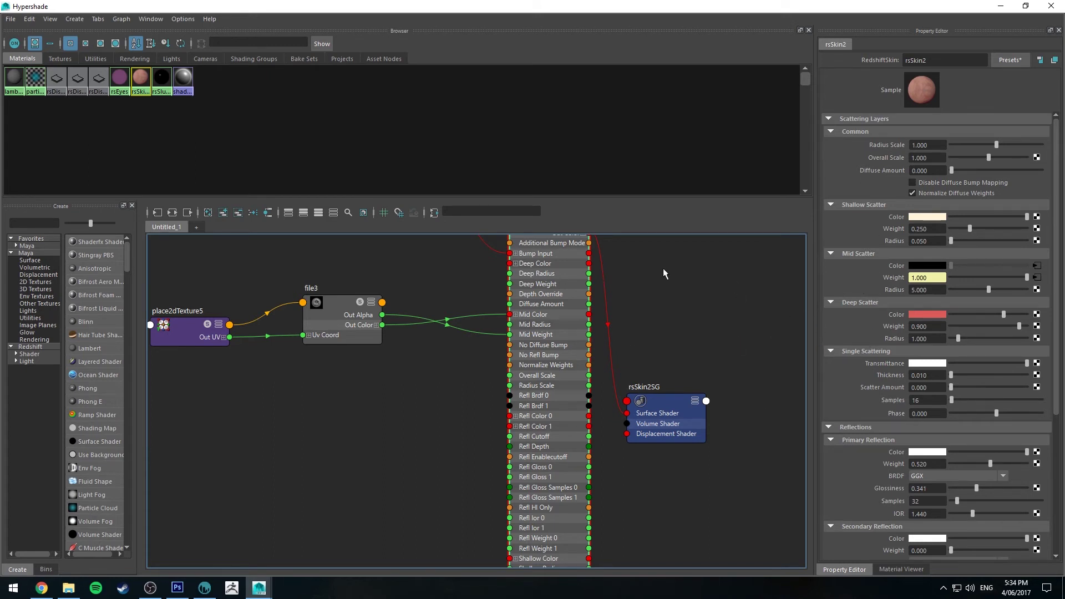
Step: Create a remapHsv node in the empty graph area beside the file3 texture node
alt+middle_drag(323, 278, 407, 298)
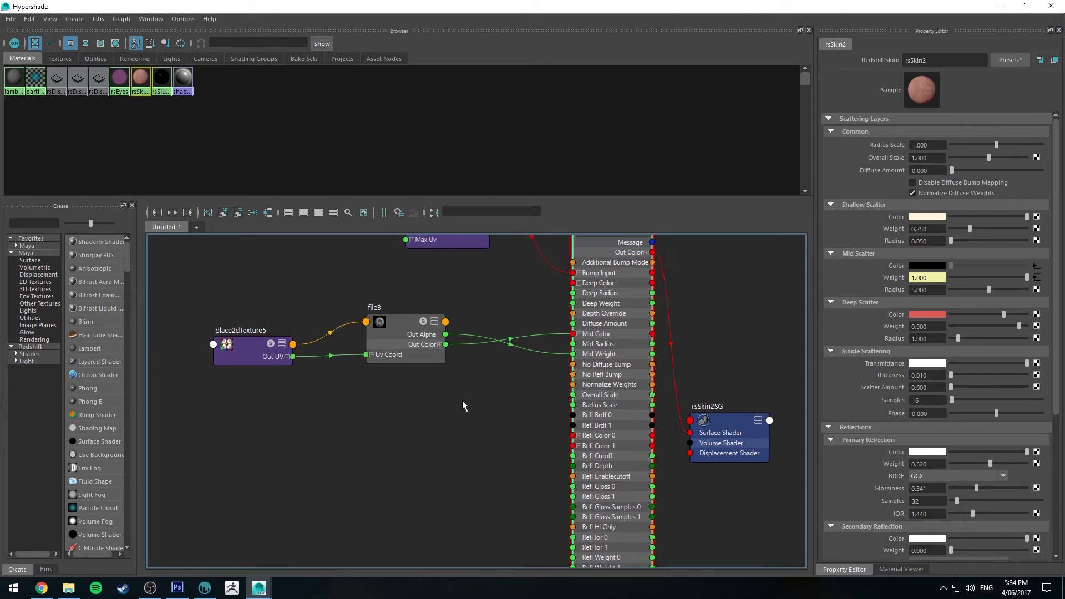
key(Tab)
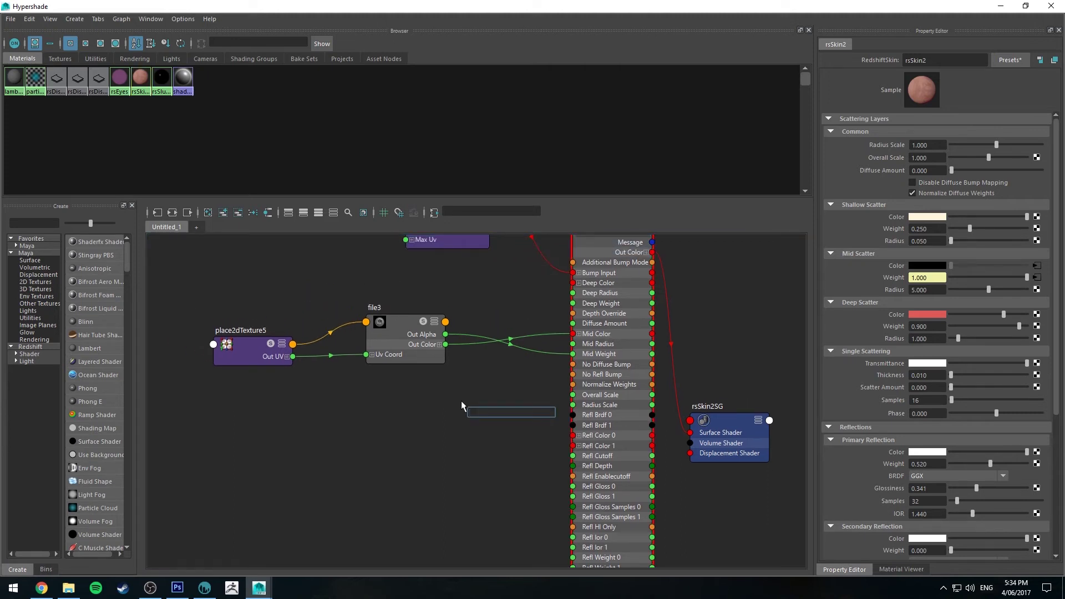
text(hs)
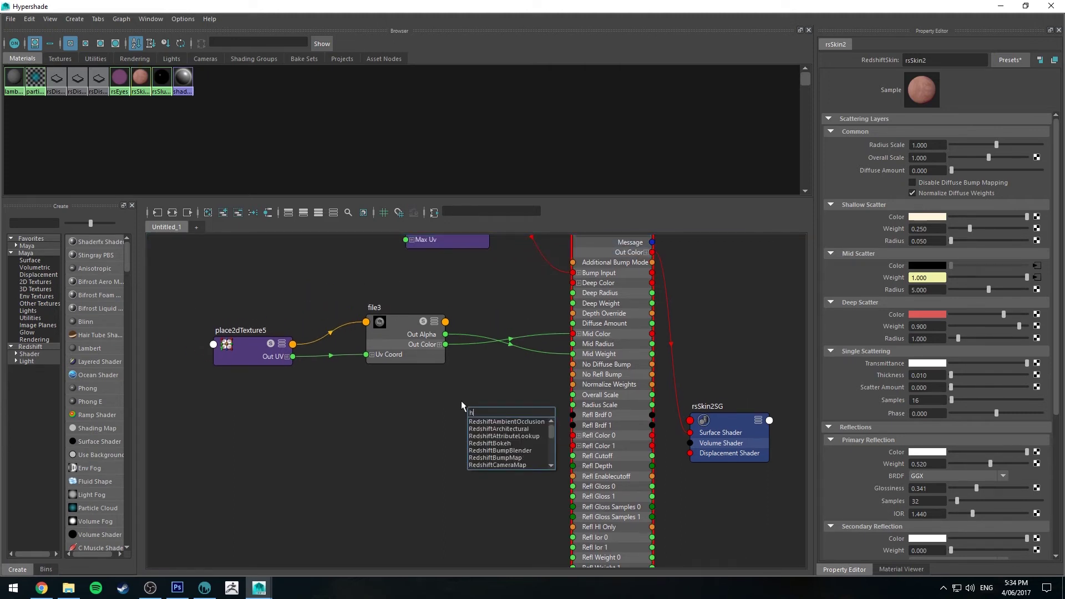
key(Down)
key(Down)
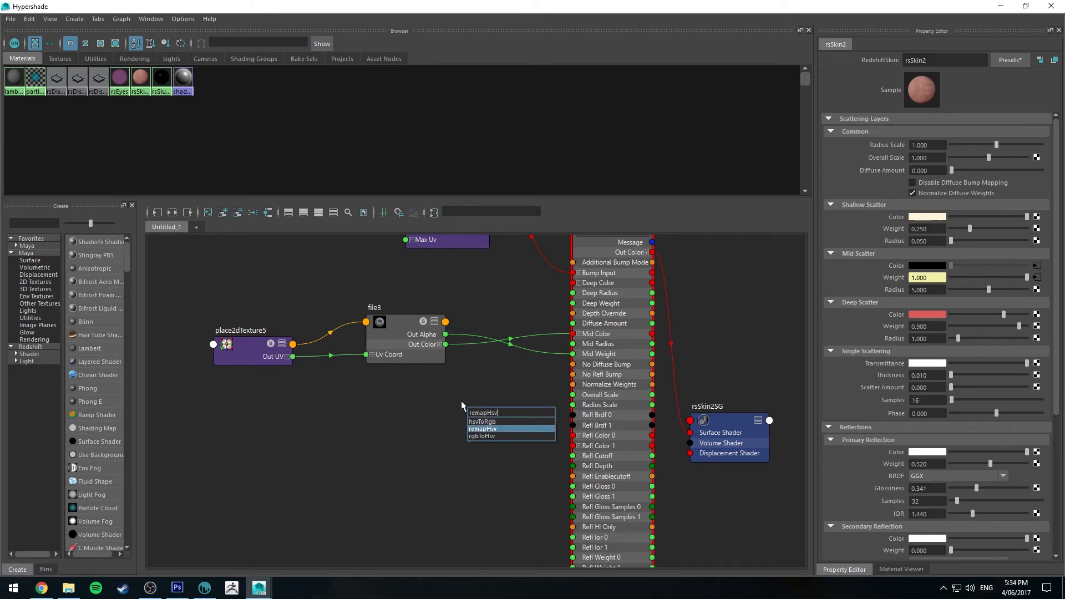
key(Return)
Step: Insert the remapHsv node between file3's Out Color and rsSkin2's Mid Color, and place it above that connection
drag(512, 411, 517, 389)
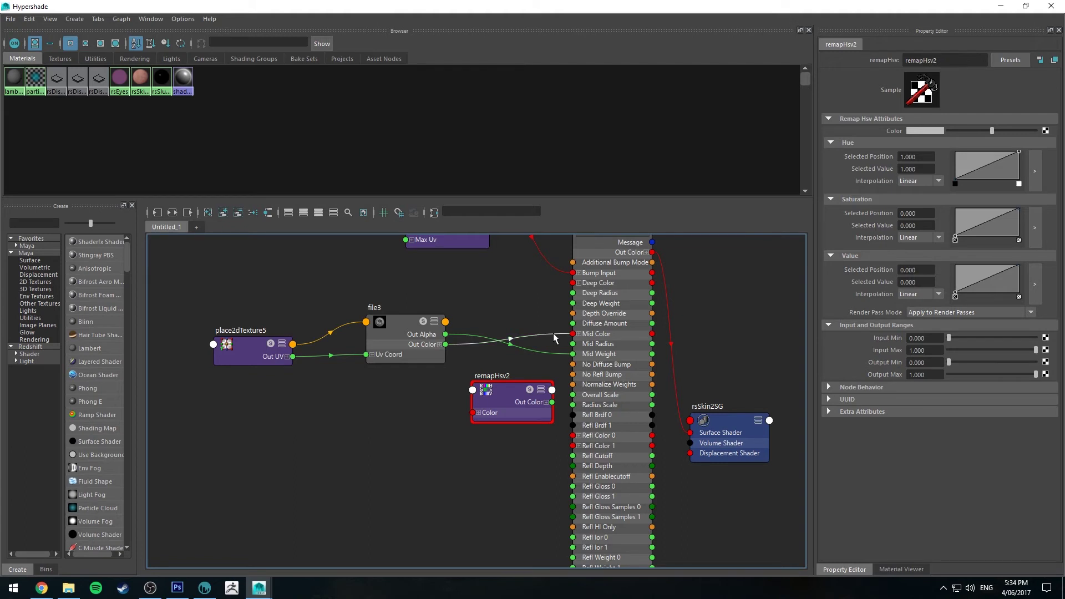
mouse_move(557, 337)
mouse_down()
mouse_move(475, 413)
mouse_move(516, 395)
mouse_move(574, 334)
mouse_up()
drag(544, 397, 573, 334)
drag(492, 389, 494, 294)
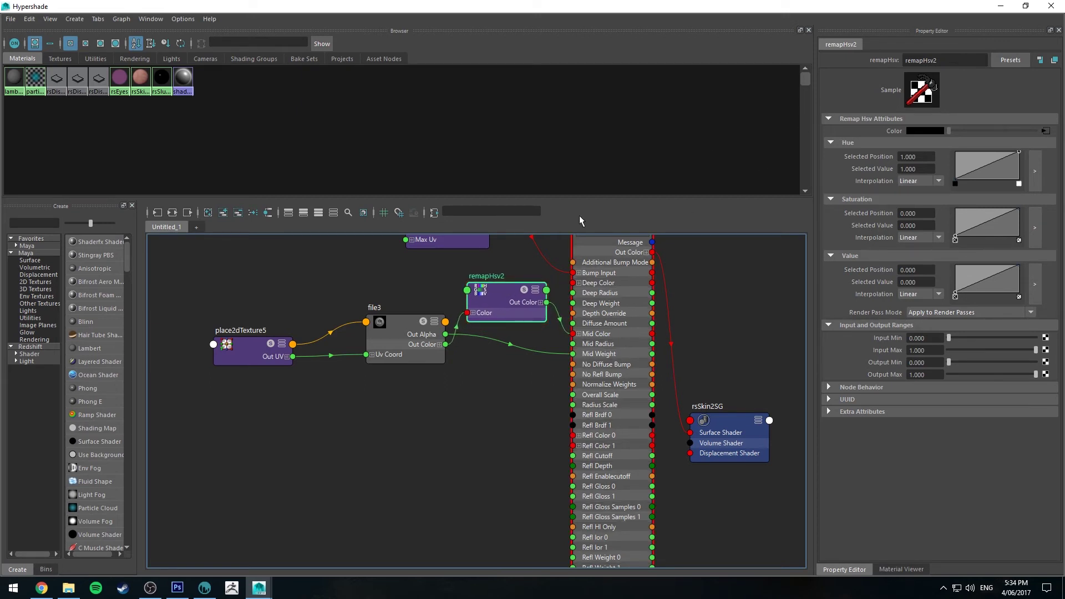
click(500, 290)
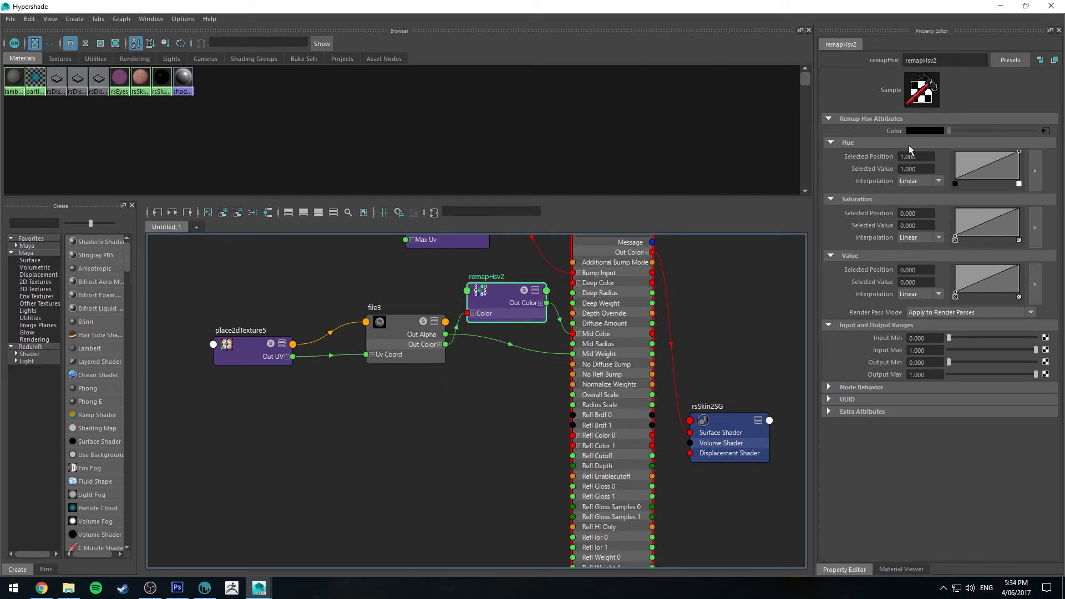
Step: Return from the Hypershade to the scene view and select the physical light in front of the slug
click(999, 7)
alt+drag(450, 191, 550, 181)
alt+right_drag(550, 181, 540, 191)
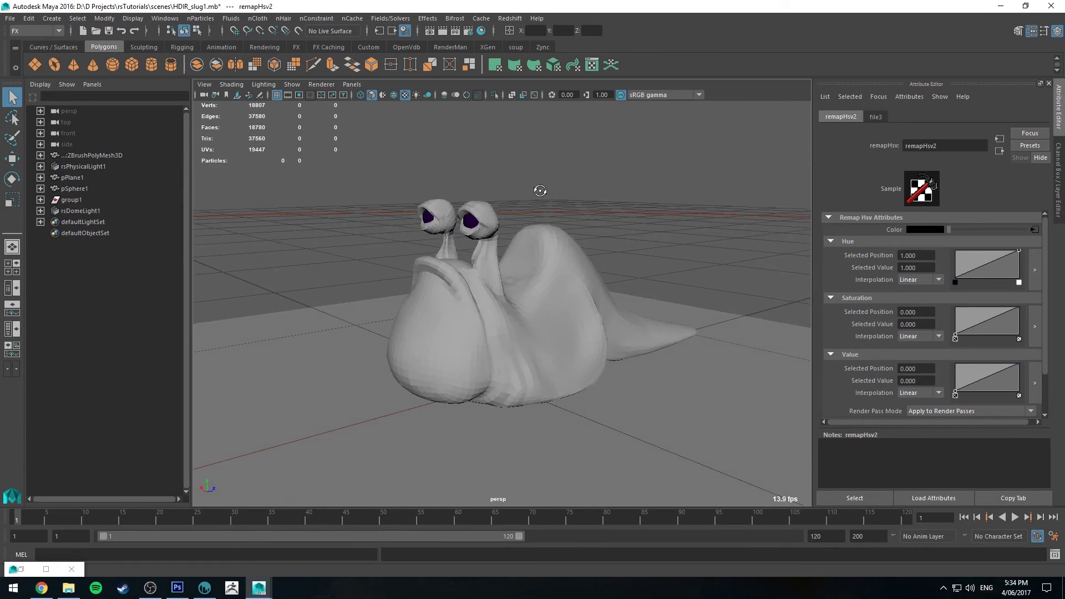
alt+drag(452, 126, 610, 196)
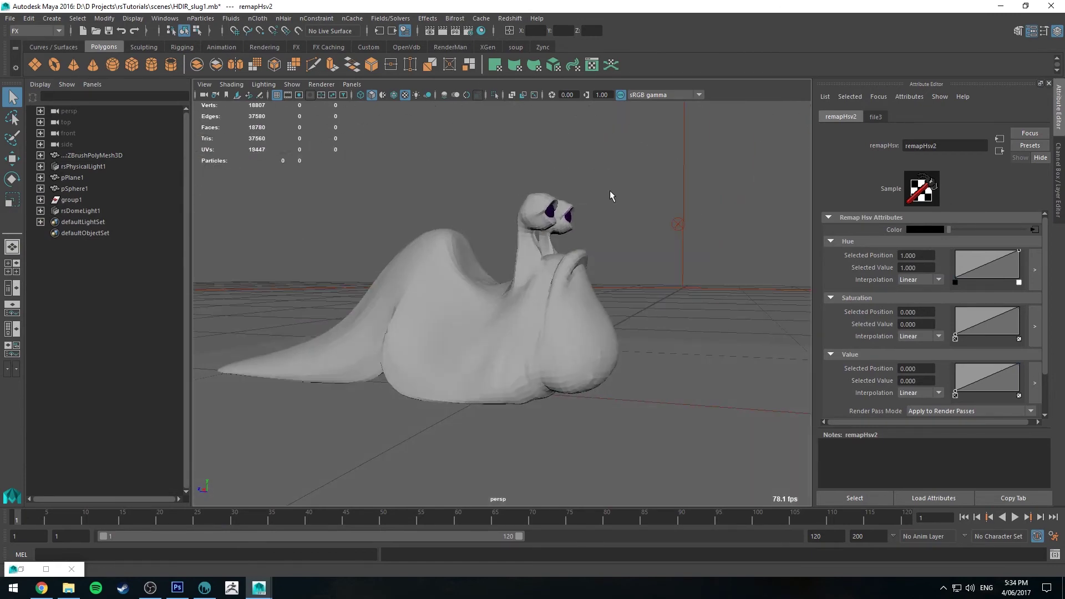
click(678, 224)
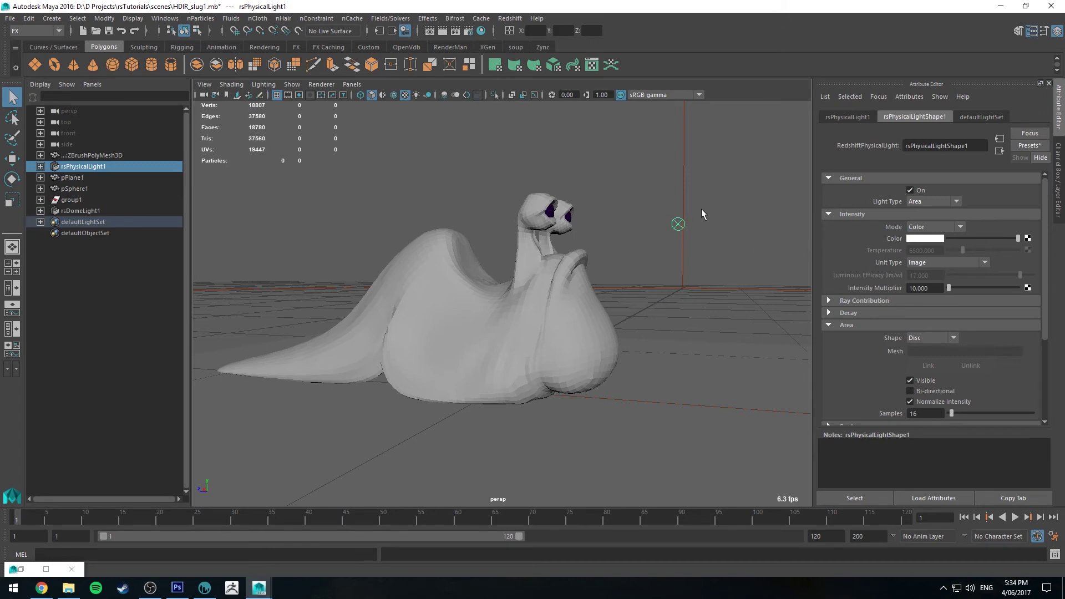
alt+drag(702, 213, 567, 220)
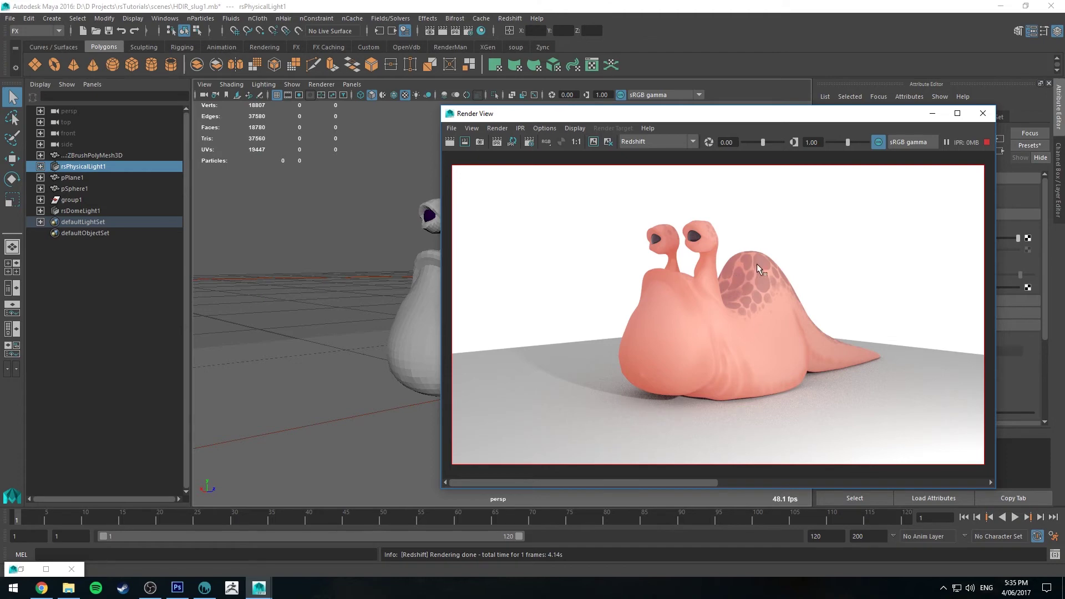
Step: Set the physical light's Intensity Multiplier to 25
mouse_move(323, 256)
alt+mouse_down()
mouse_move(331, 221)
mouse_move(337, 248)
alt+mouse_up()
alt+right_drag(337, 248, 372, 246)
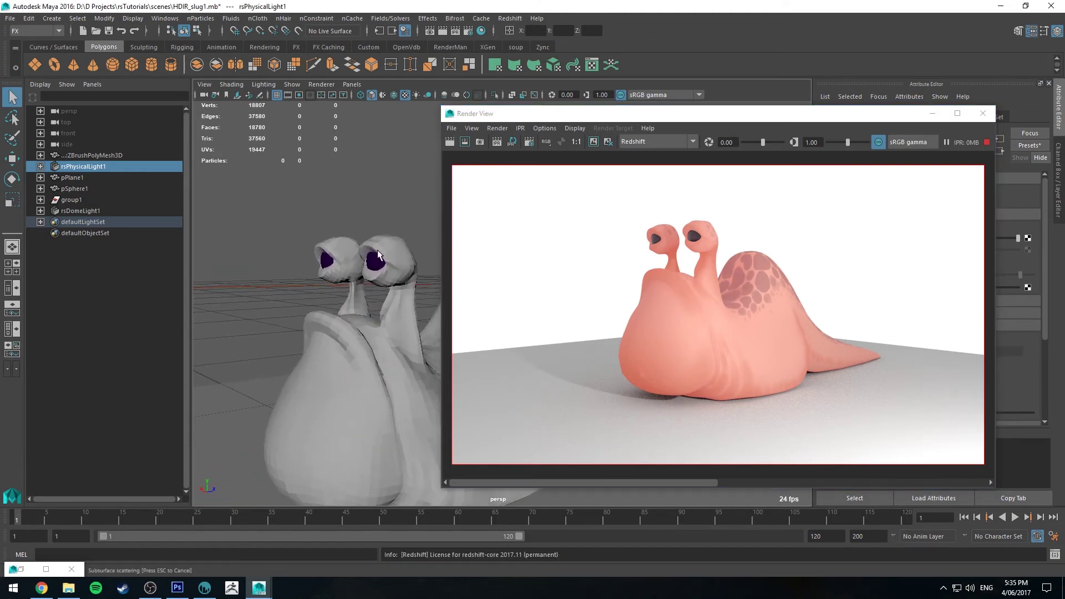
alt+drag(373, 246, 337, 258)
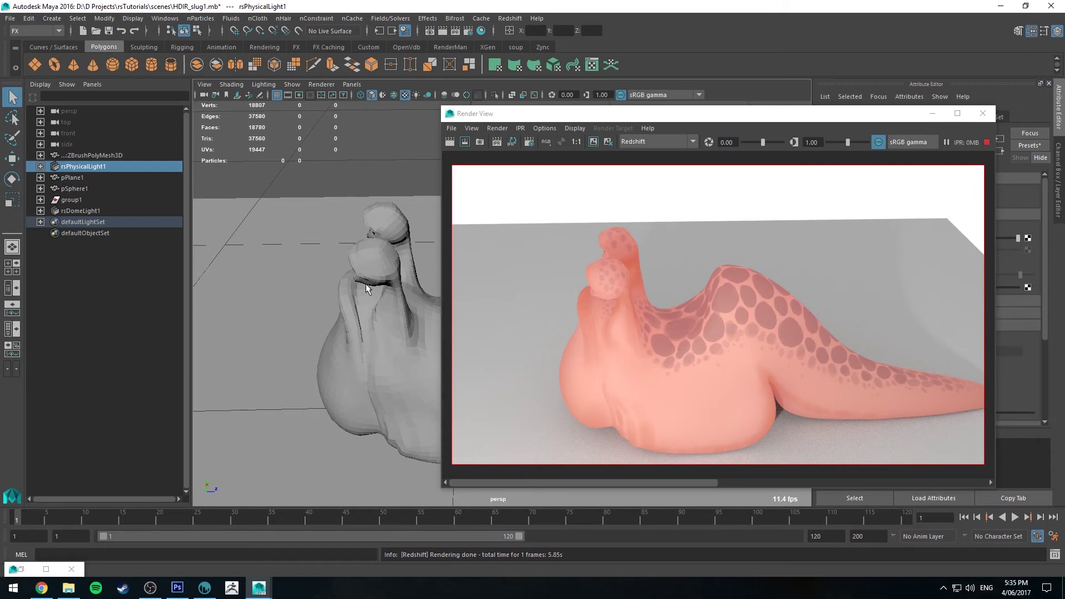
alt+drag(358, 269, 516, 244)
mouse_move(334, 242)
alt+middle_down()
mouse_move(338, 251)
mouse_move(348, 241)
alt+middle_up()
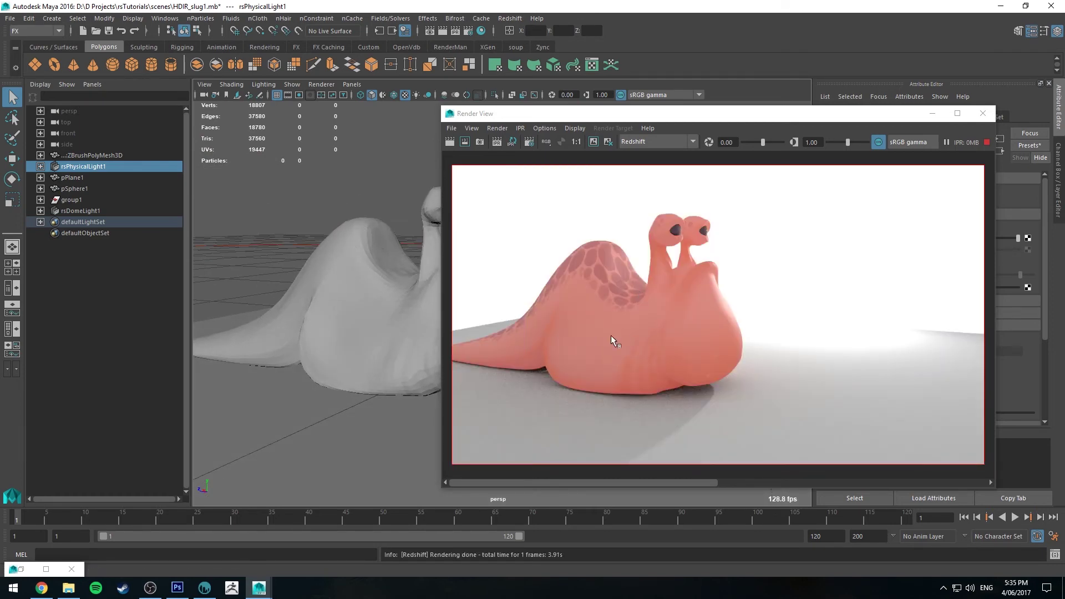
click(982, 113)
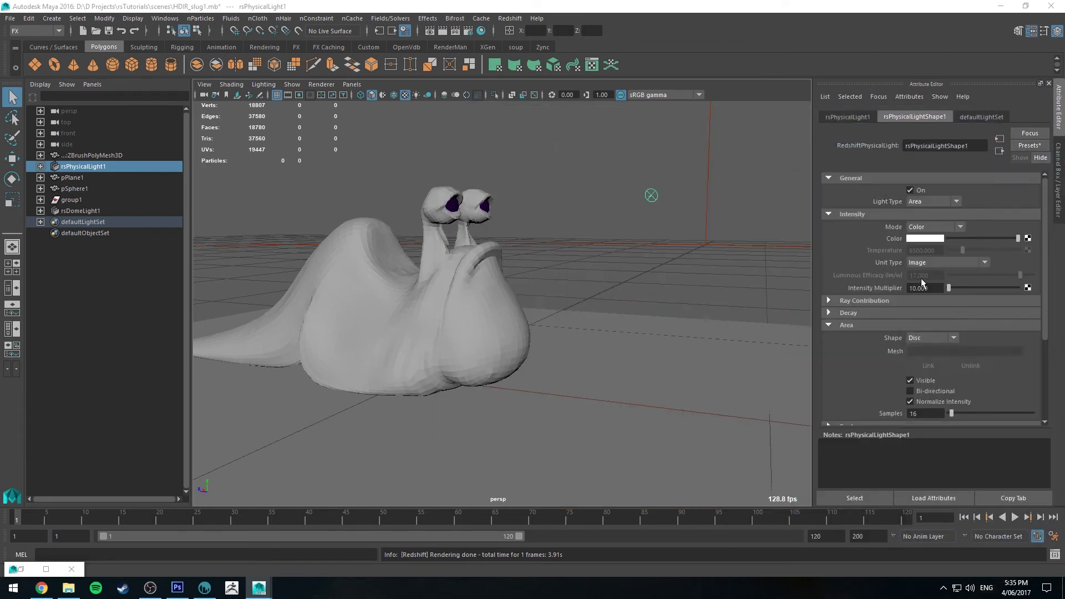
text(25)
key(Return)
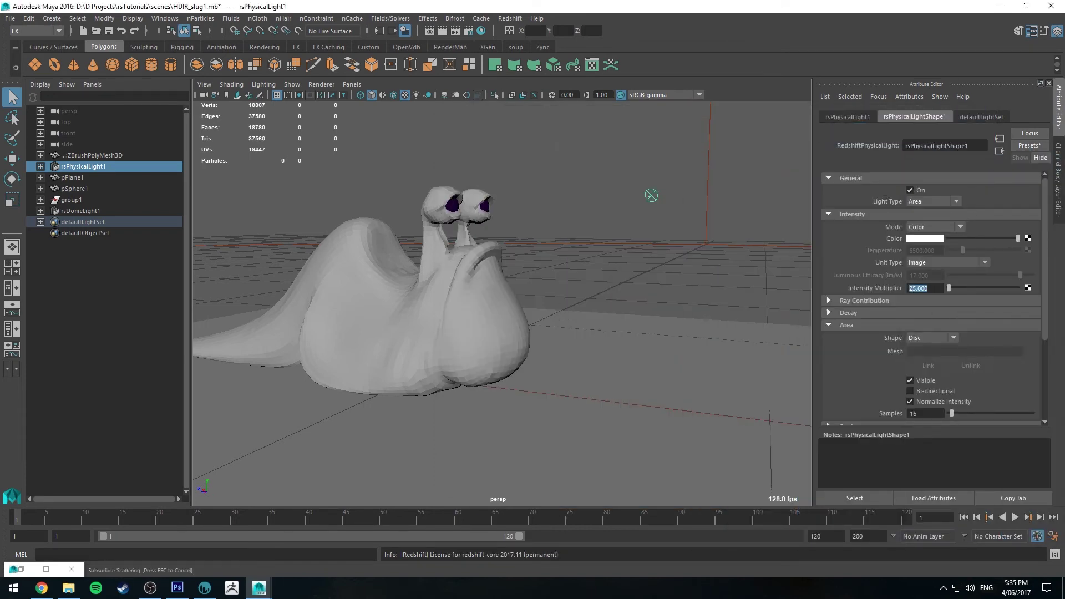
drag(1064, 73, 629, 76)
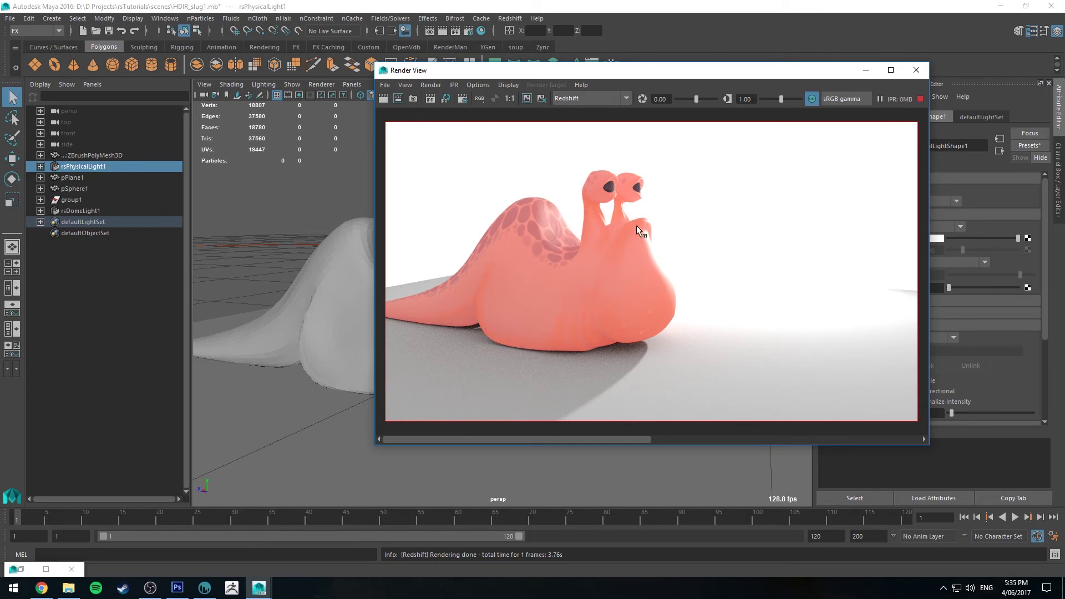
Step: Examine how the light scatters through the rendered slug's eye stalks, lips and body from behind, the front and the side
alt+drag(302, 213, 369, 216)
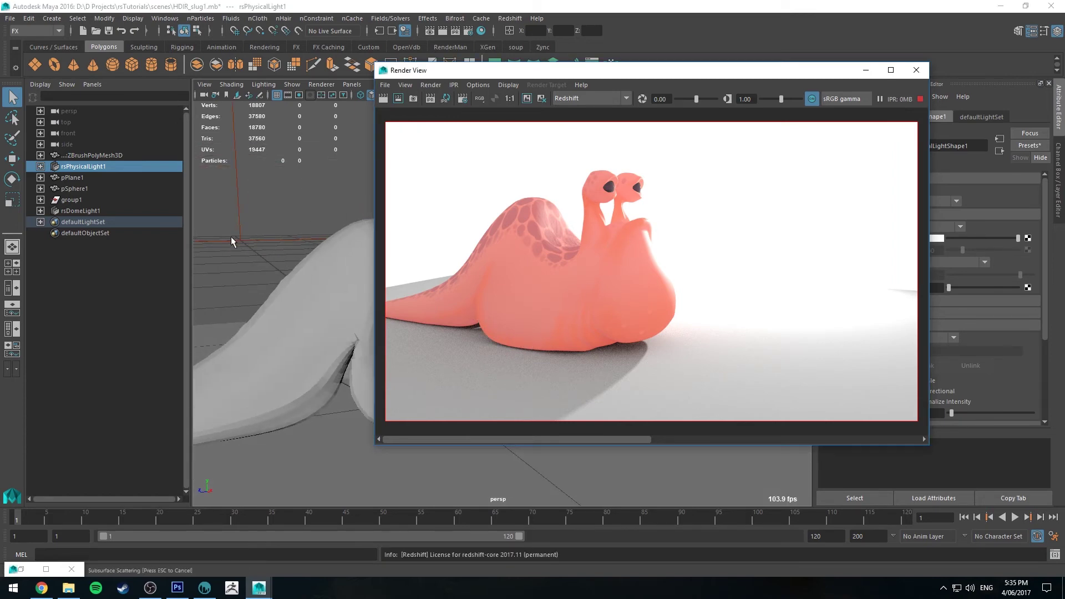
alt+middle_drag(351, 197, 215, 221)
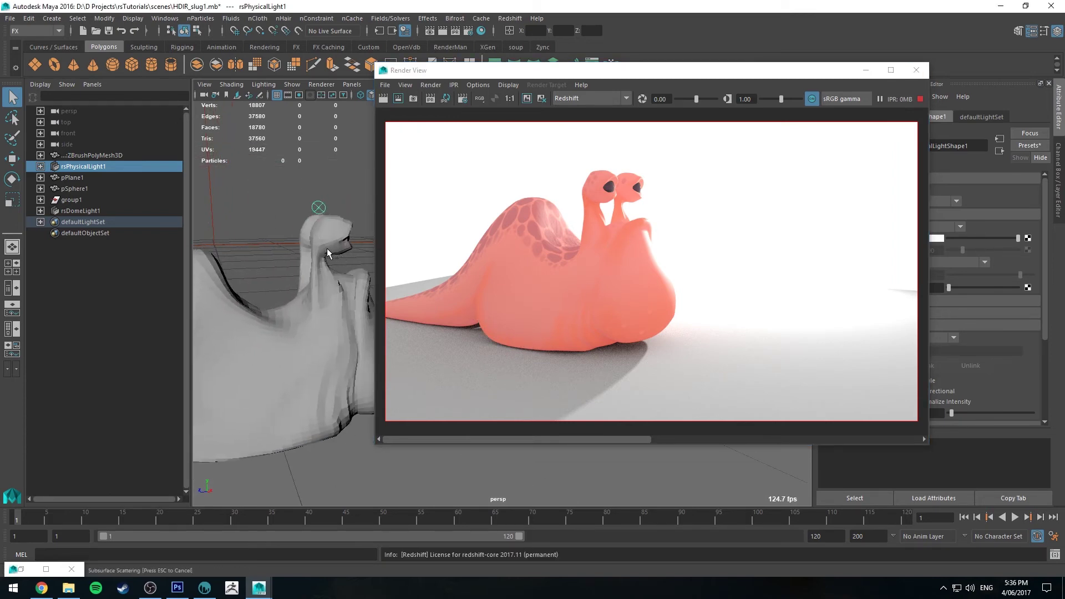
alt+drag(333, 255, 119, 238)
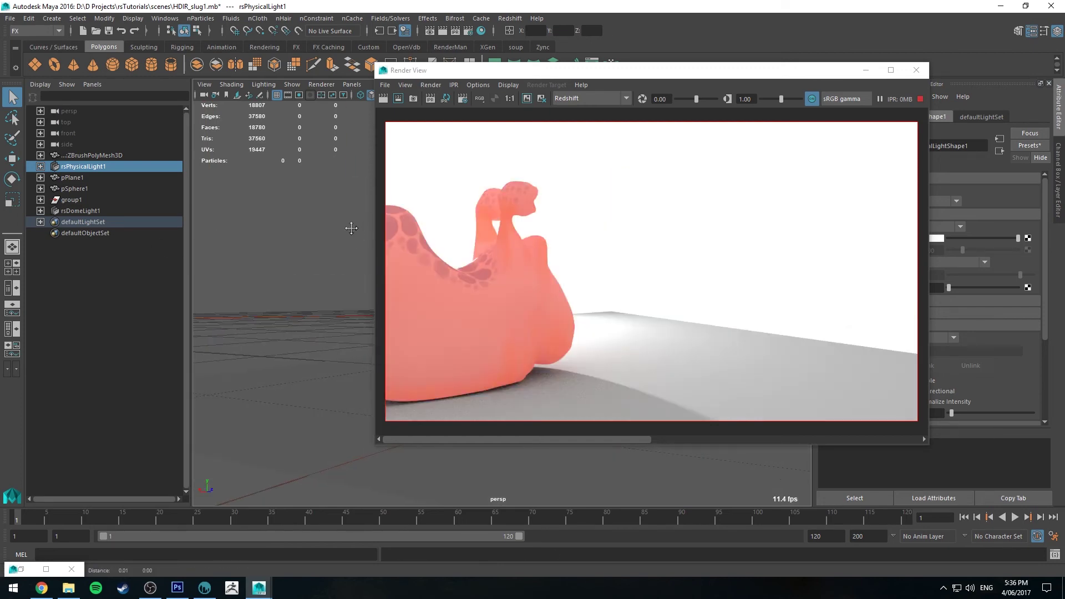
click(390, 233)
alt+drag(204, 195, 338, 207)
alt+middle_drag(339, 207, 233, 187)
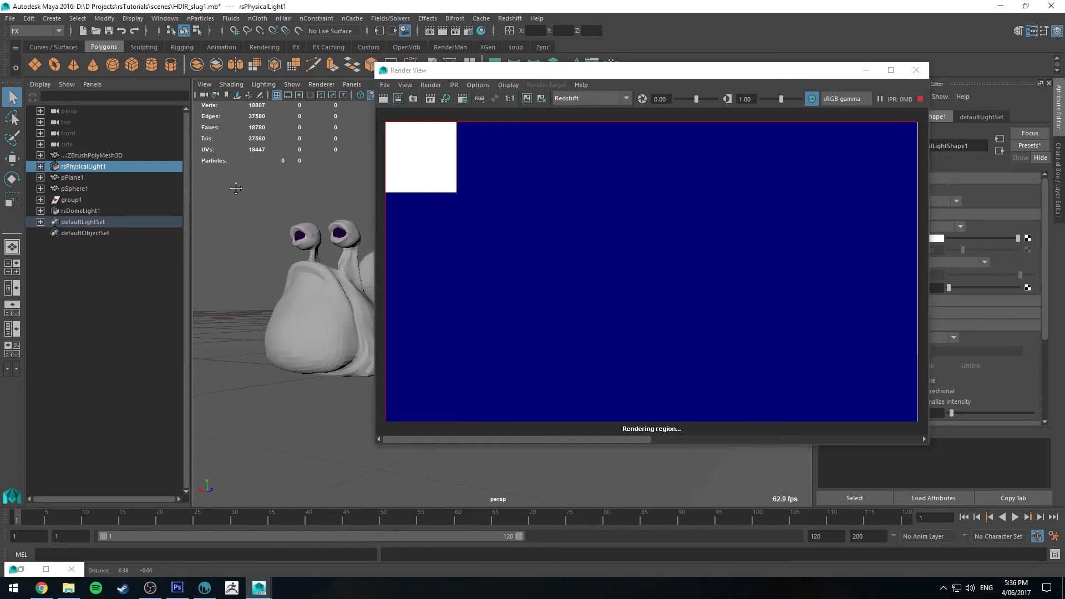
alt+drag(245, 216, 286, 209)
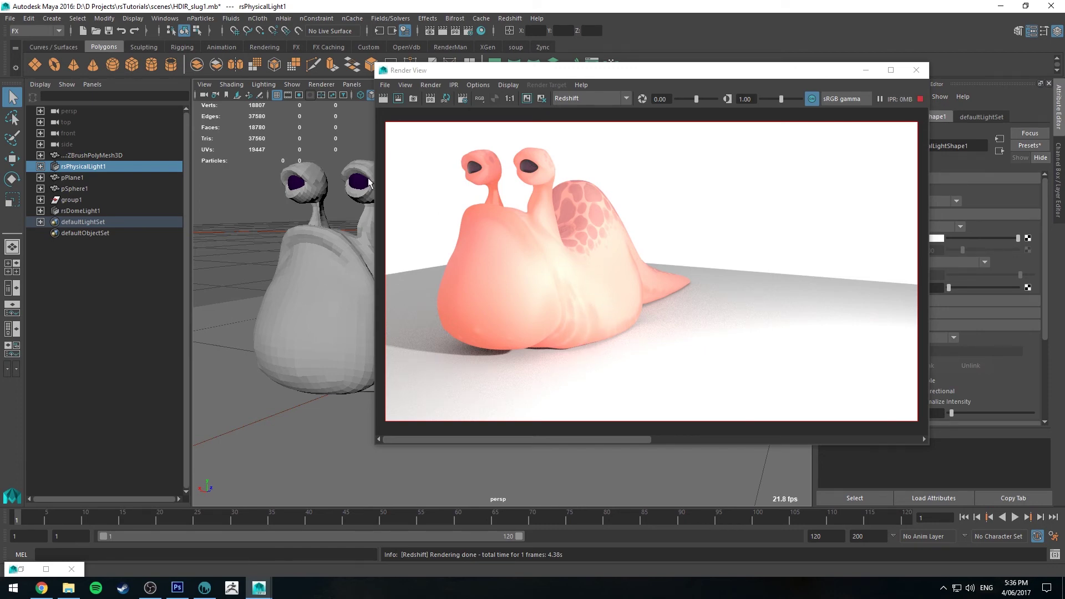
alt+drag(320, 186, 349, 219)
alt+middle_drag(350, 219, 283, 238)
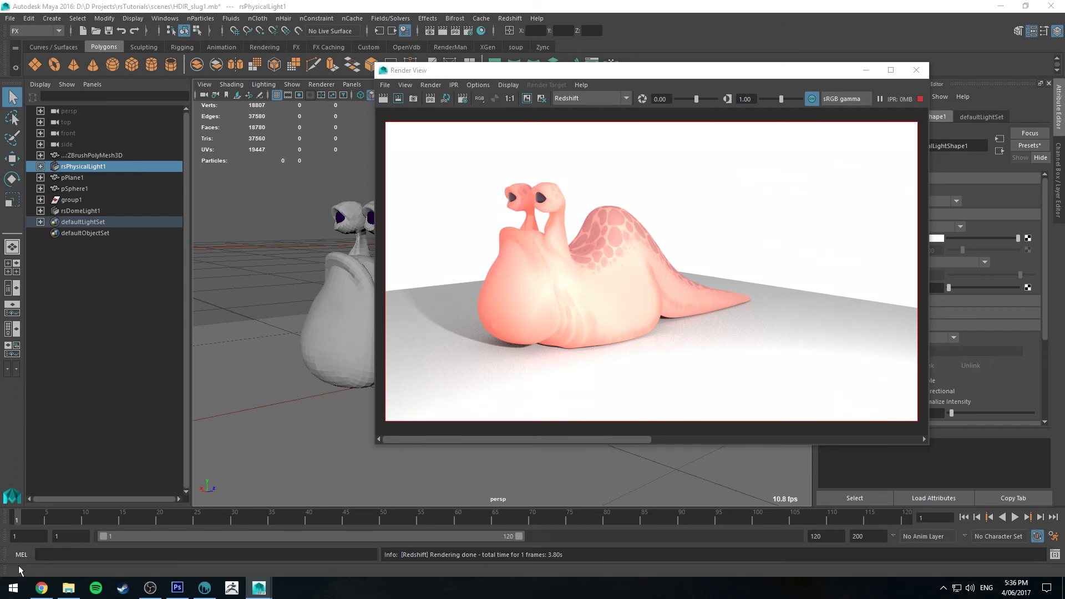
Step: Delete the end point of the remapHsv2 node's Hue ramp so a single flat hue value remains
click(21, 571)
click(499, 306)
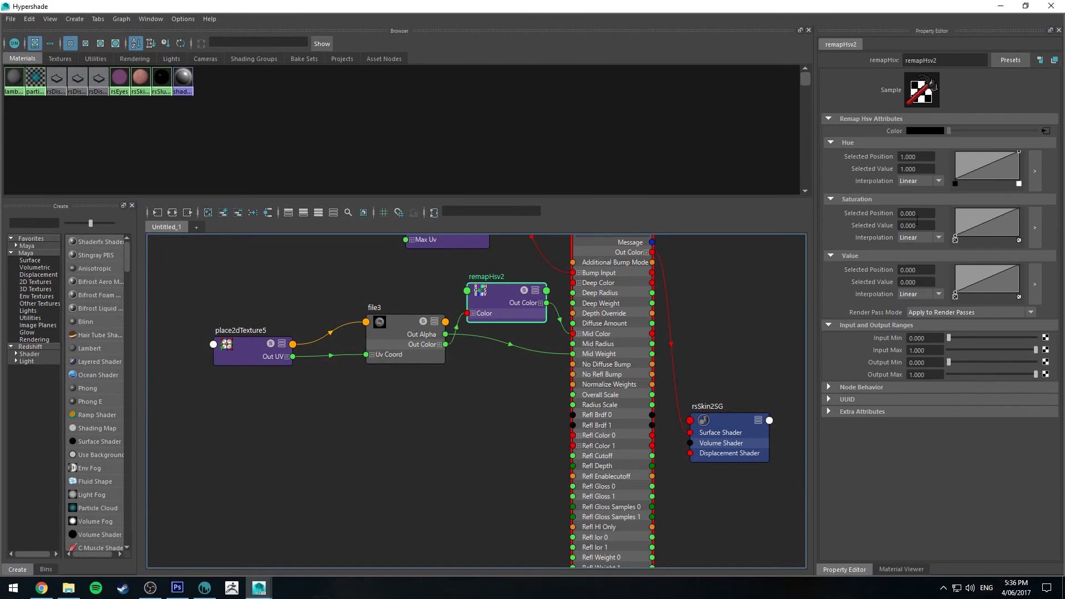
click(1020, 183)
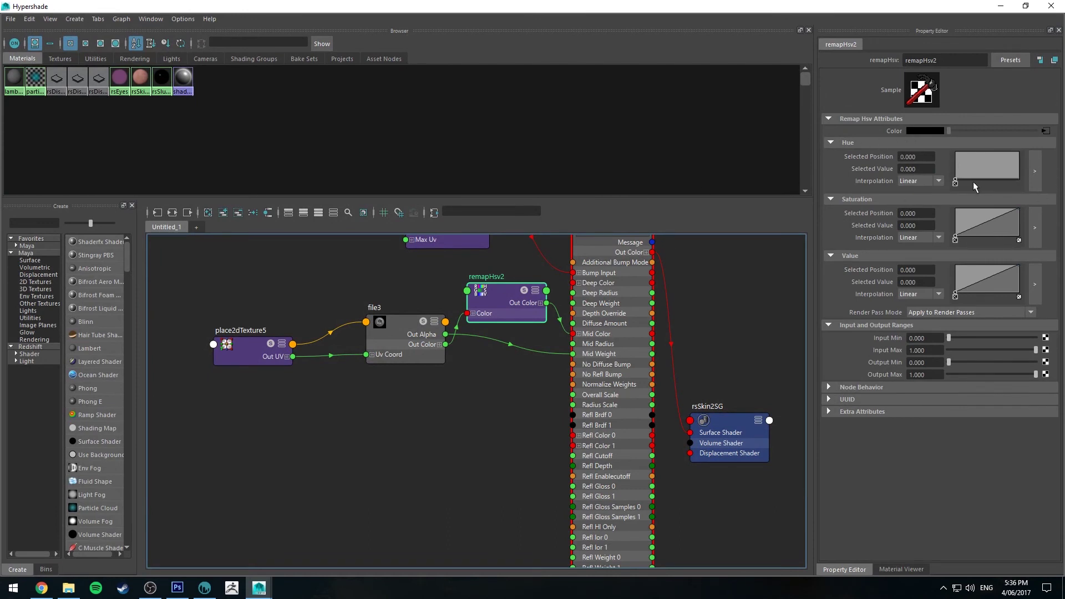
click(1001, 6)
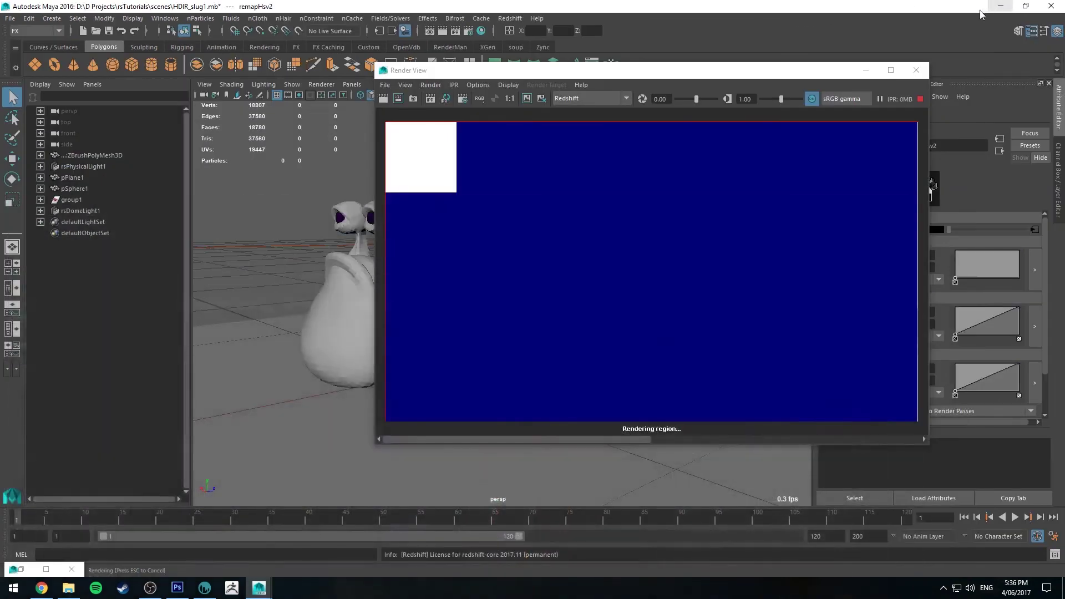
drag(760, 77, 619, 96)
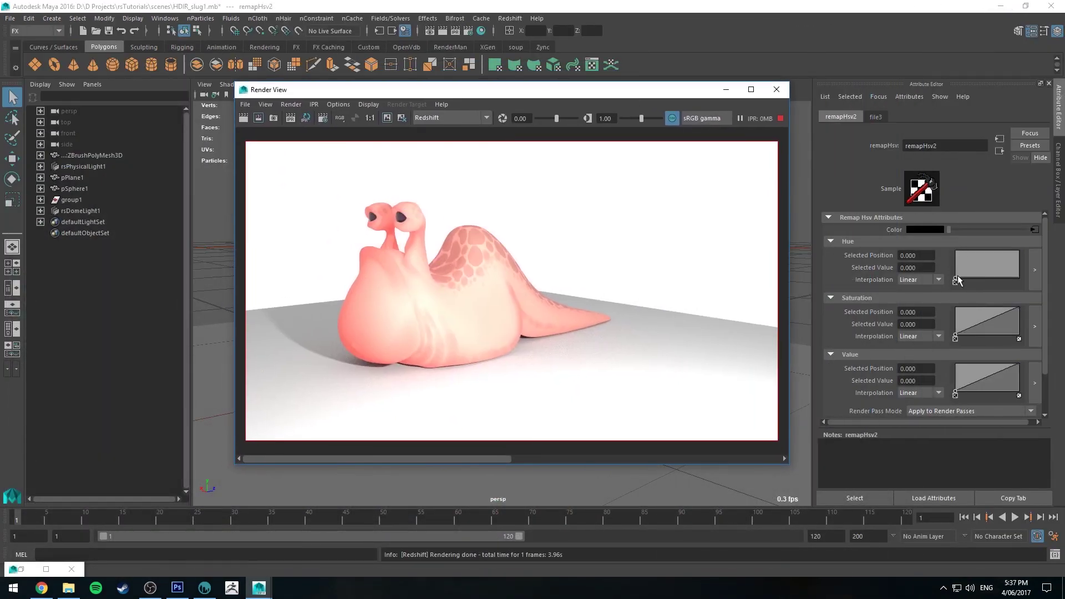
Step: Test the remapHsv2 Hue point at 0.68 and 0.84, and settle on a value of 0.32
drag(955, 278, 952, 263)
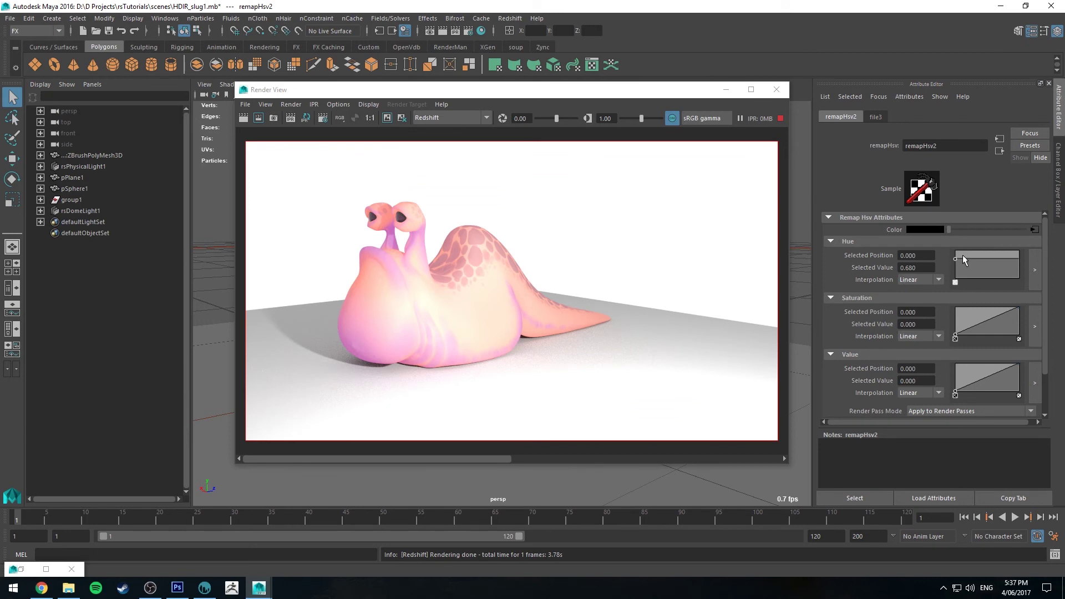
drag(955, 259, 953, 256)
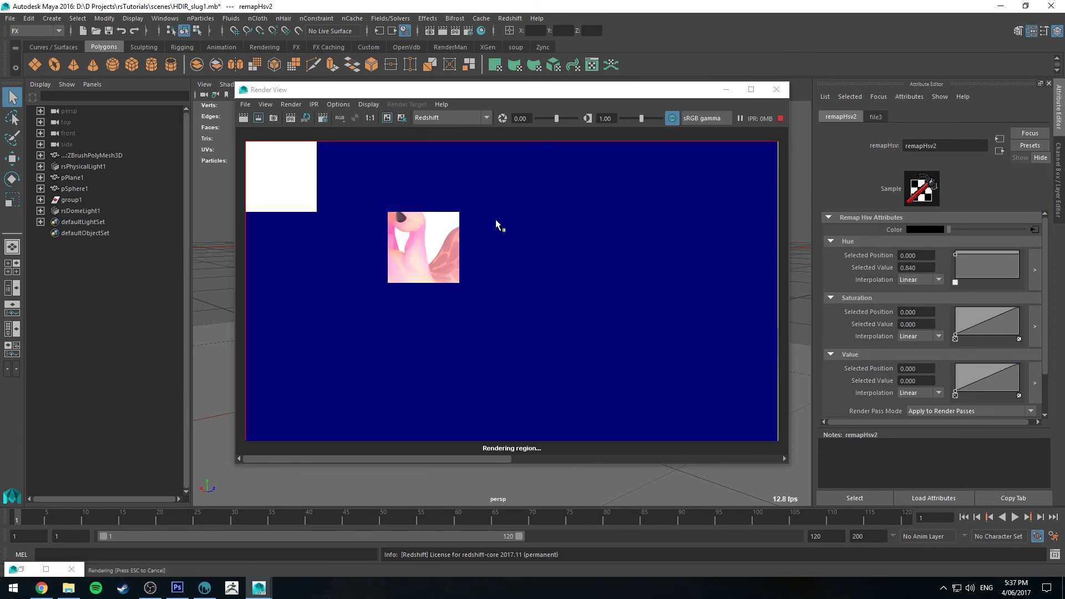
drag(953, 253, 954, 269)
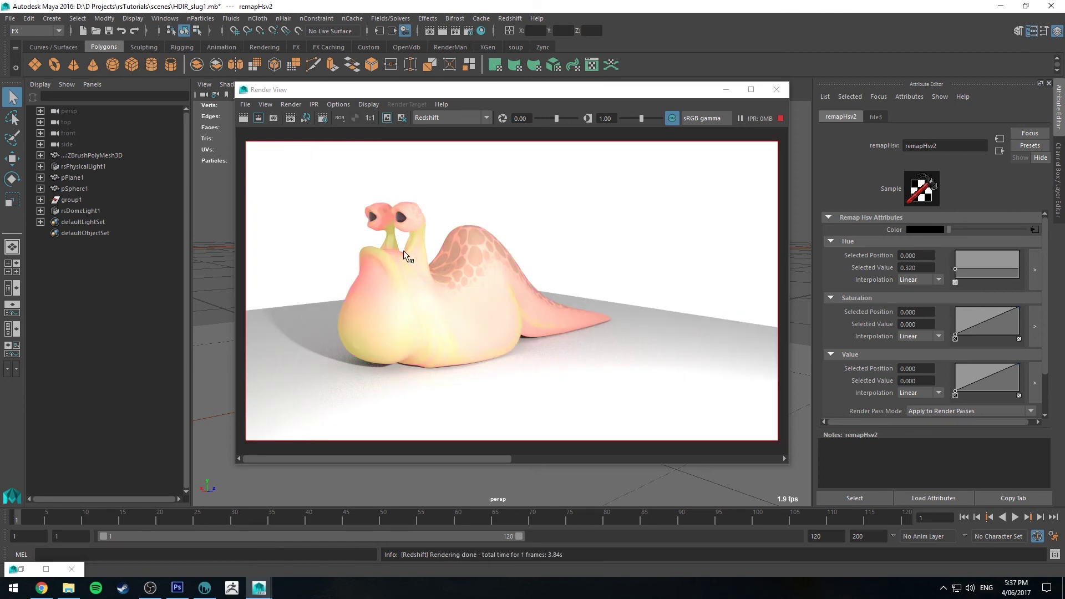
Step: Select the slug mesh and set rsSkin2's Deep Scatter color to the green from the color history
alt+right_drag(213, 232, 311, 238)
alt+drag(312, 238, 240, 219)
alt+right_drag(291, 220, 281, 219)
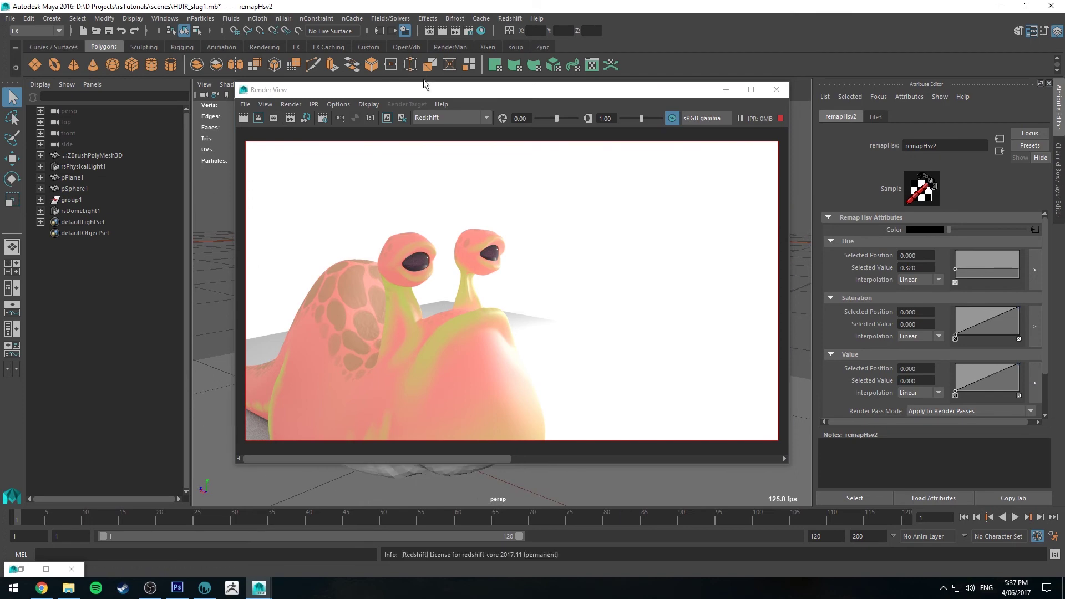
drag(426, 93, 0, 123)
click(428, 370)
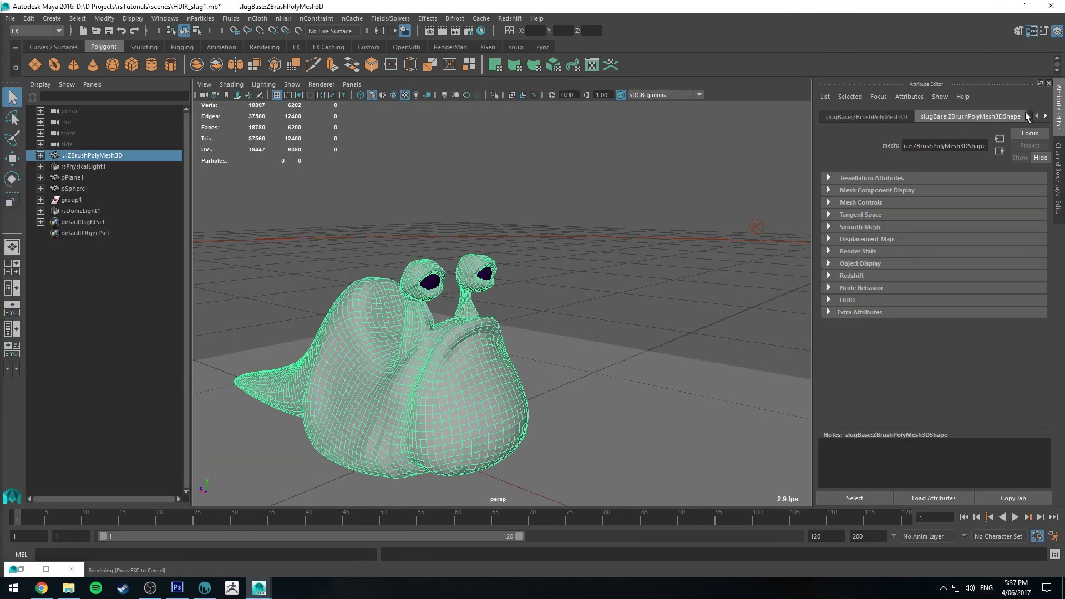
click(1045, 117)
scroll(844, 322, down, 5)
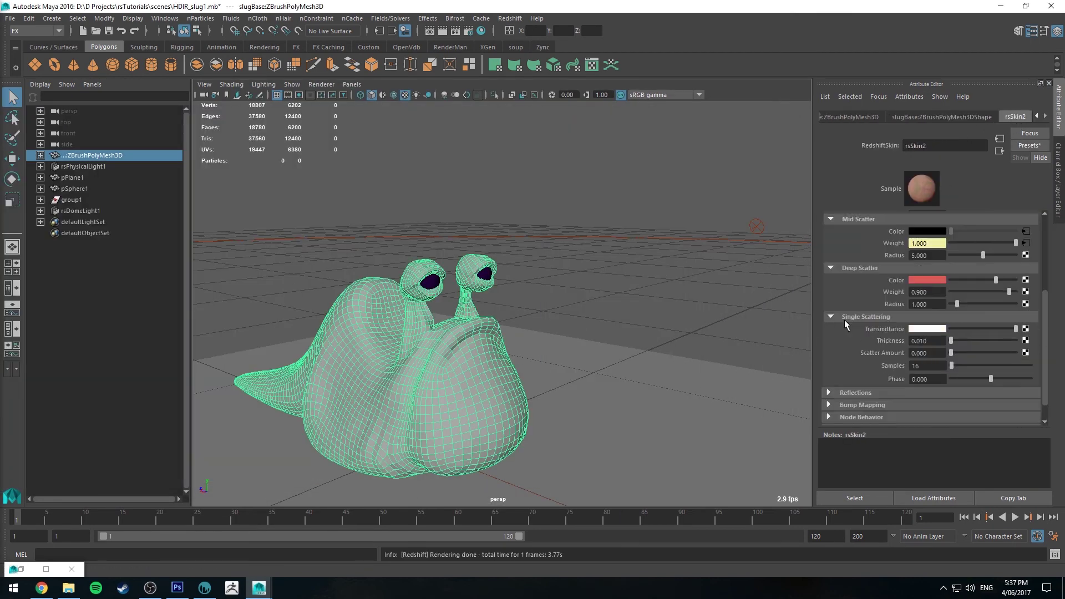
click(942, 280)
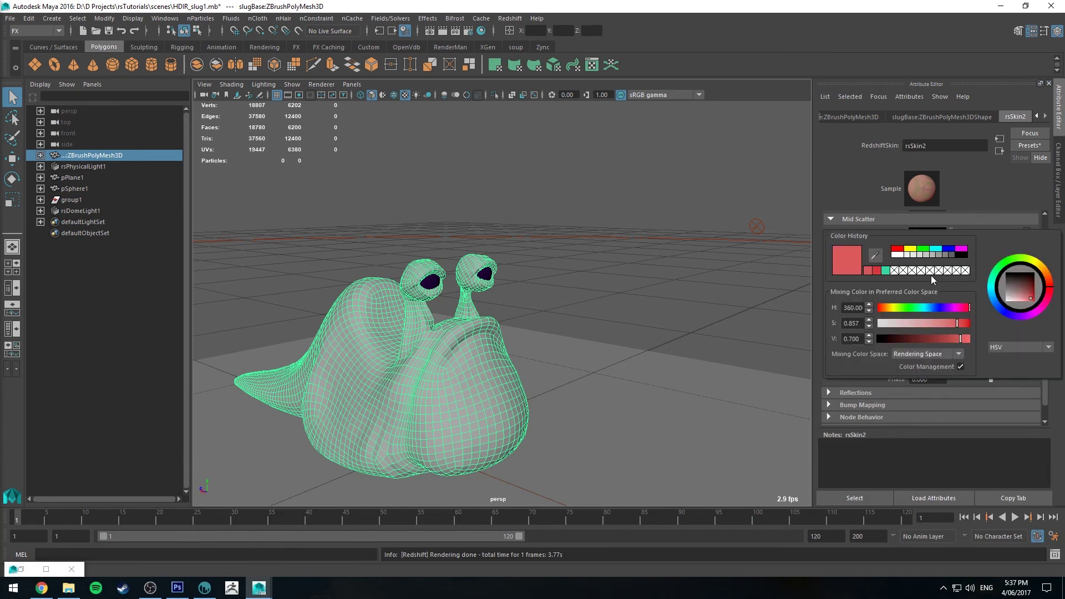
click(888, 271)
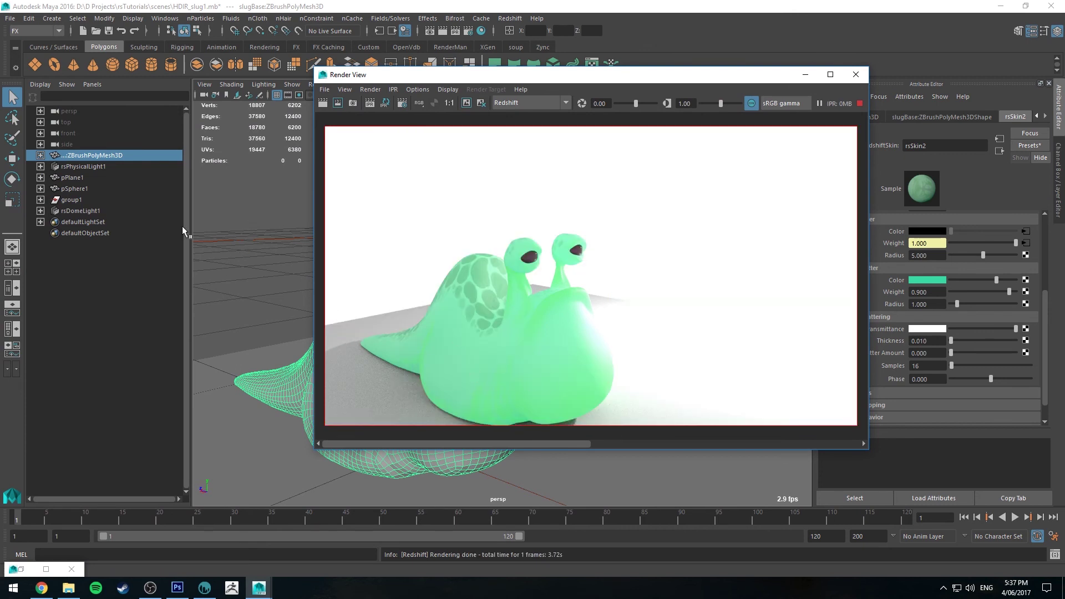
Step: Examine the render of the green slug's skin scattering from several angles
mouse_move(242, 224)
alt+mouse_down()
mouse_move(200, 222)
mouse_move(235, 232)
alt+mouse_up()
alt+right_drag(235, 232, 247, 222)
alt+drag(246, 222, 288, 225)
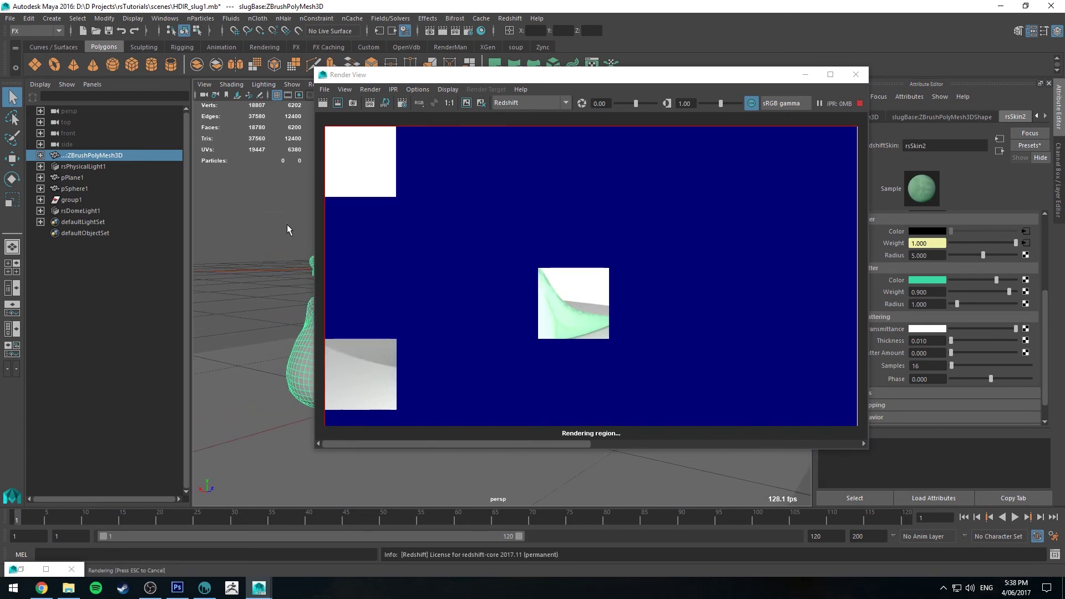
alt+drag(281, 212, 301, 231)
alt+drag(266, 264, 288, 275)
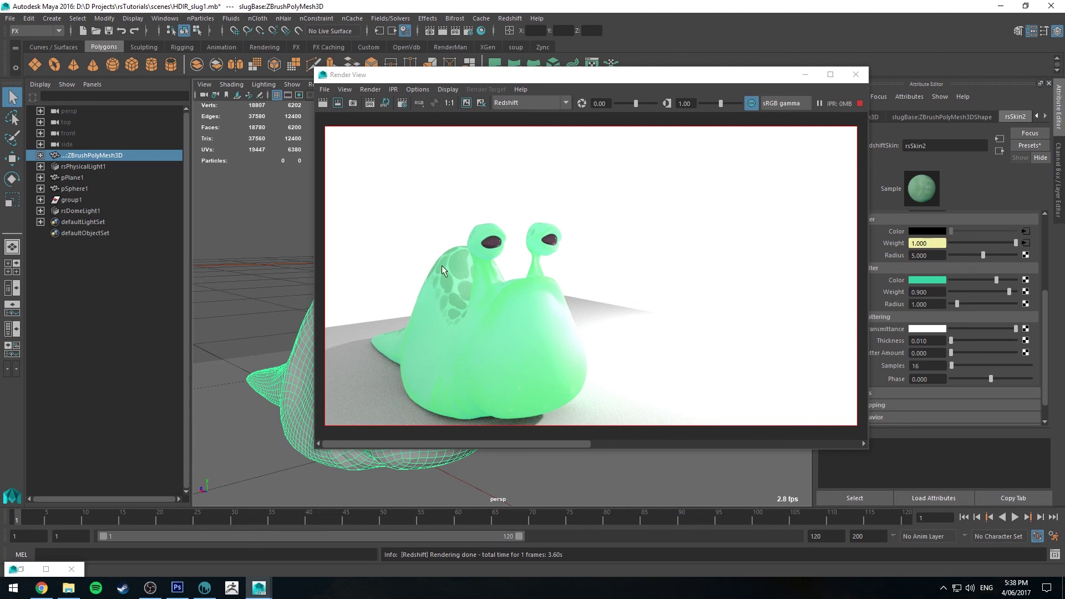
alt+drag(201, 191, 245, 208)
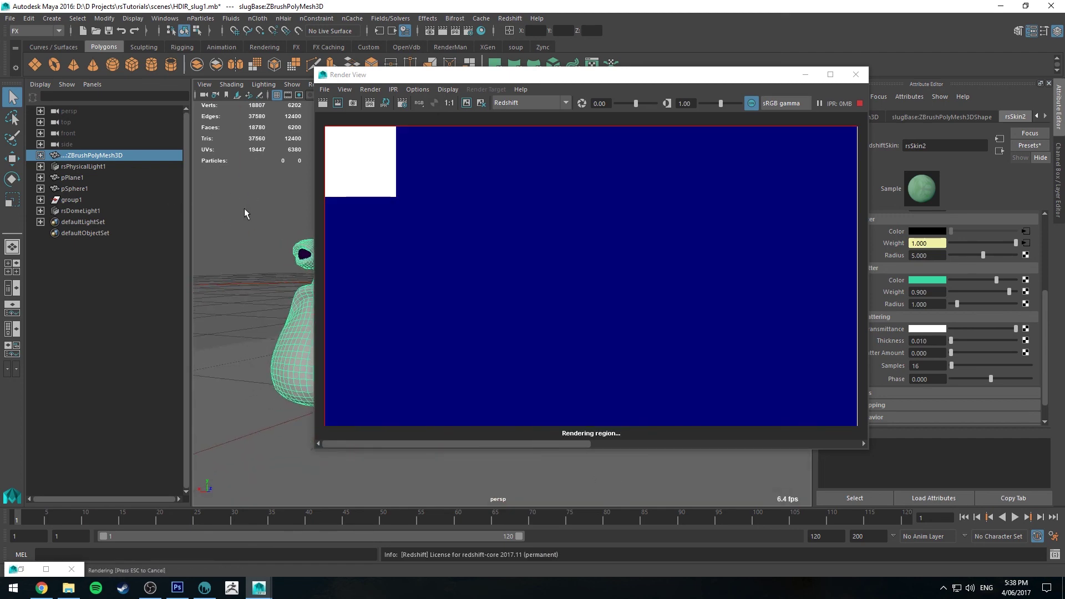